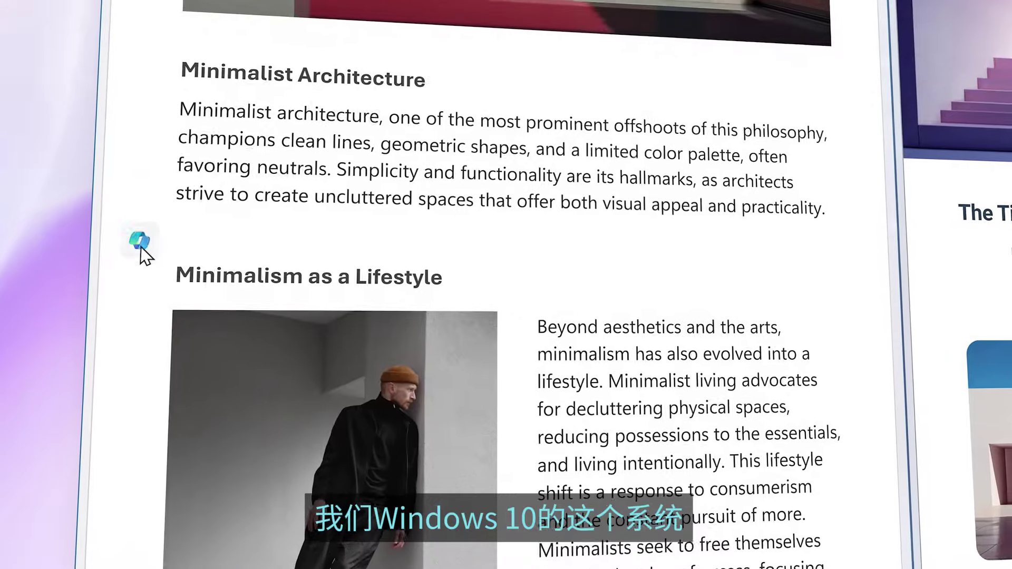
Step: Have Copilot draft text in the document from the prompt "Write a paragraph about minimalistic architecture"
click(135, 242)
text(Write a paragraph about minimalistic architecture)
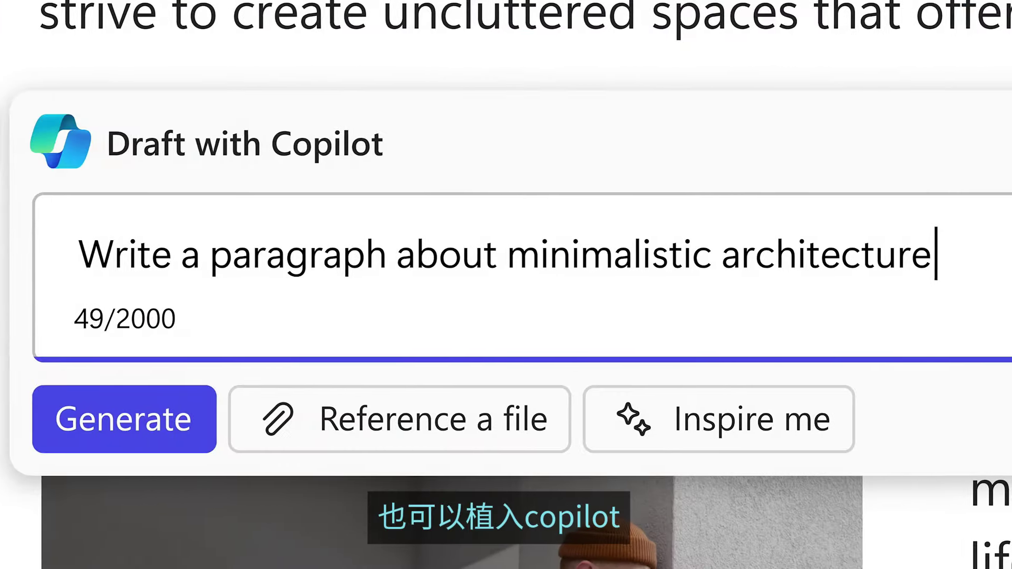
key(Return)
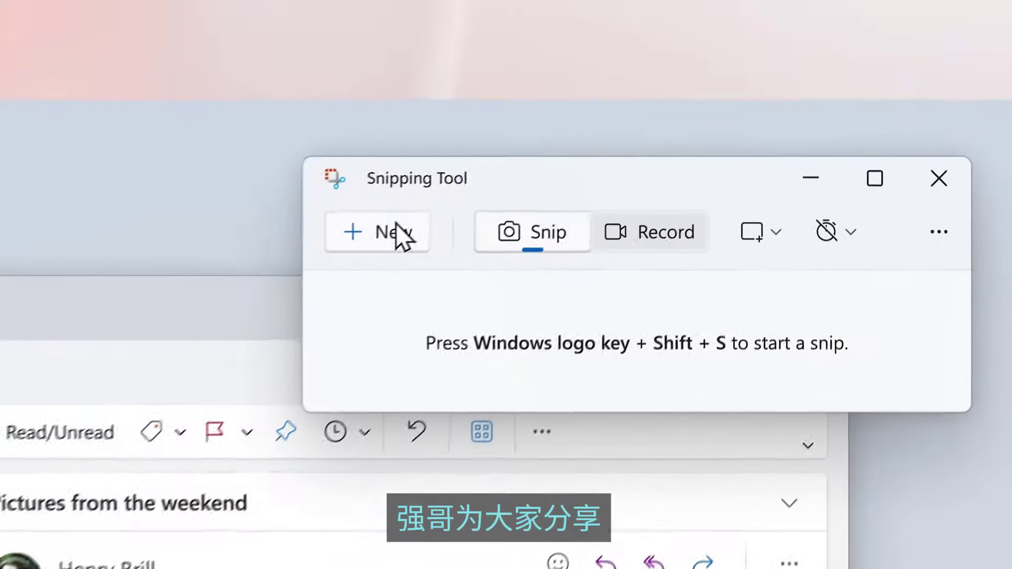
Step: Switch to Snipping Tool and capture a rectangular snip of the photo in the open e-mail
click(397, 237)
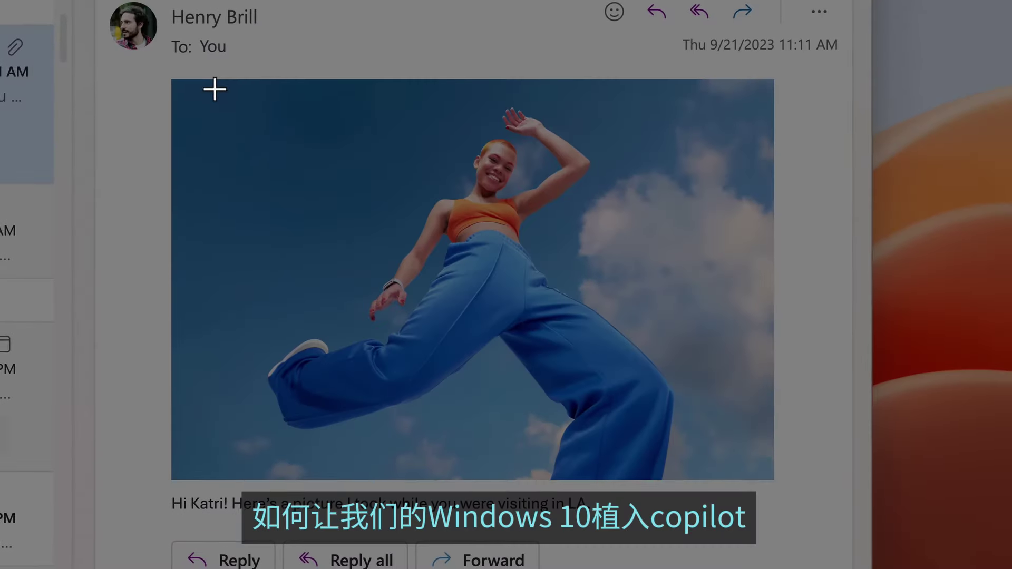
drag(208, 113, 722, 493)
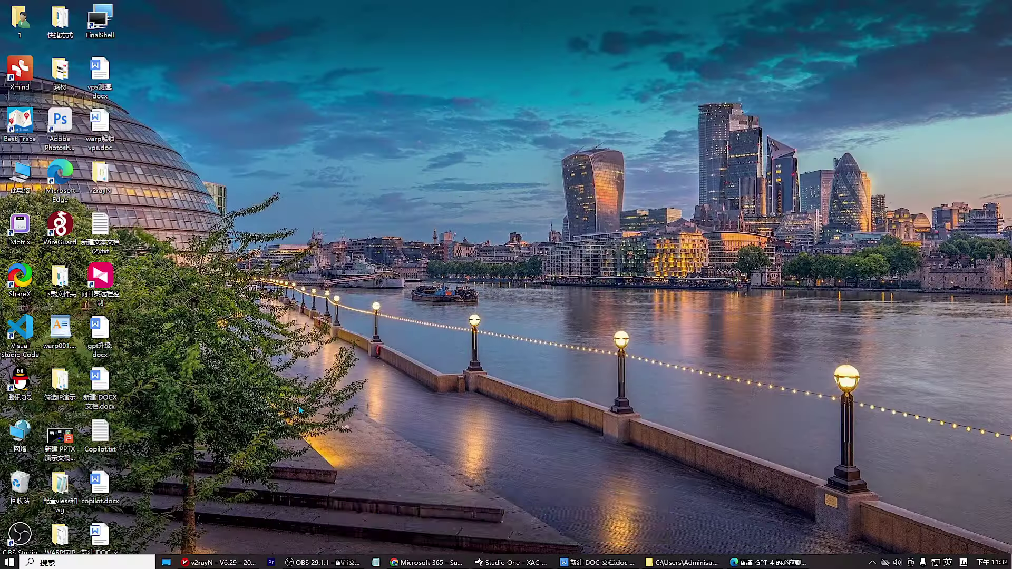
Step: Open Windows Settings and go to the system's About page (关于)
click(9, 563)
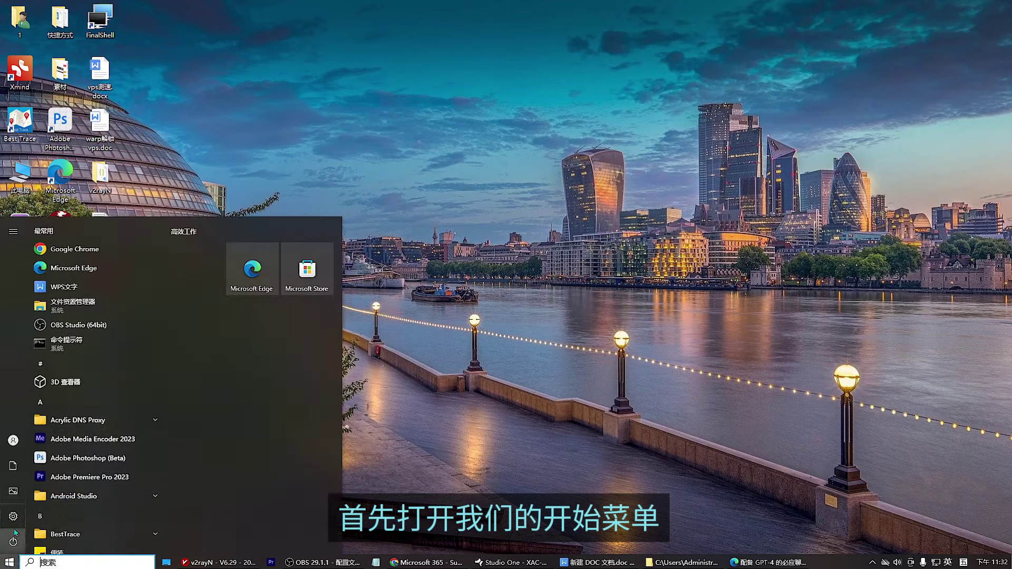
click(12, 517)
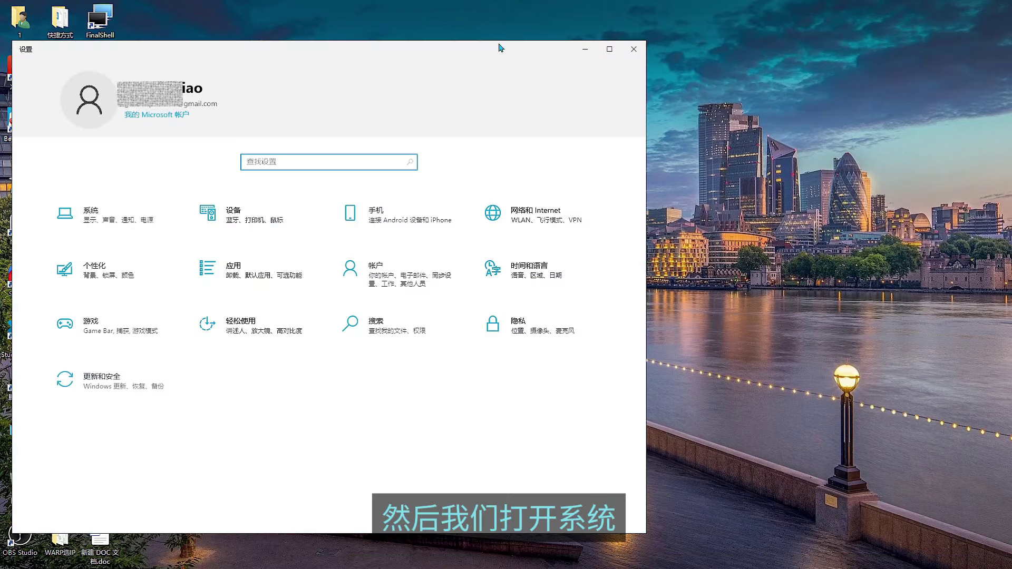
click(135, 224)
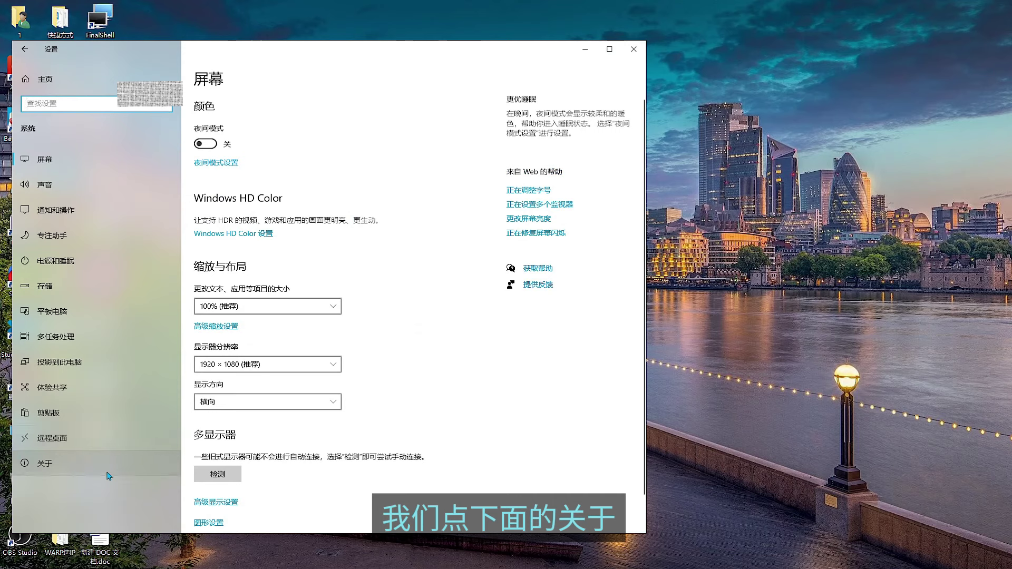
click(54, 470)
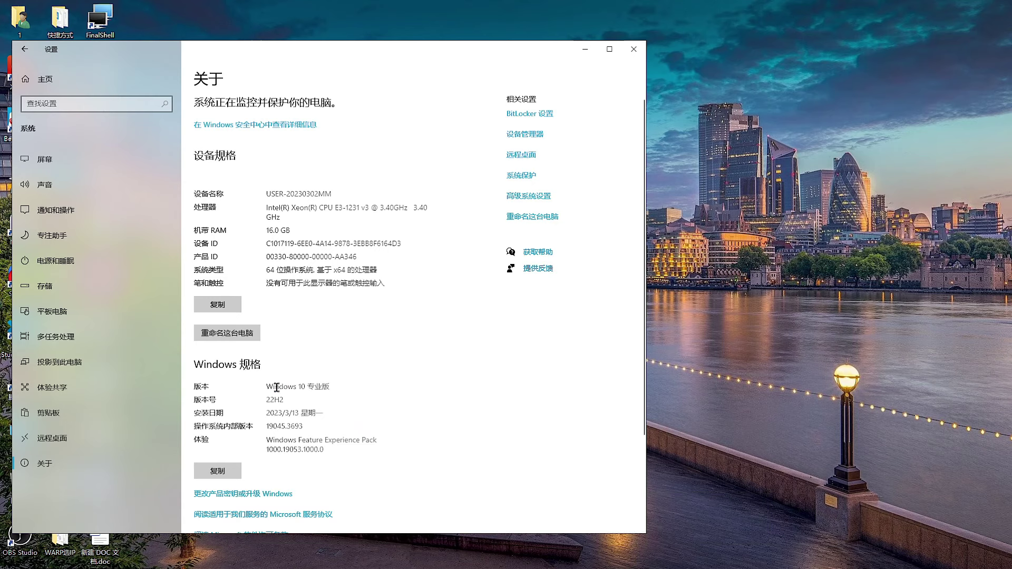
Step: Examine the Windows edition, version number and OS build in the Windows specifications
drag(267, 386, 331, 387)
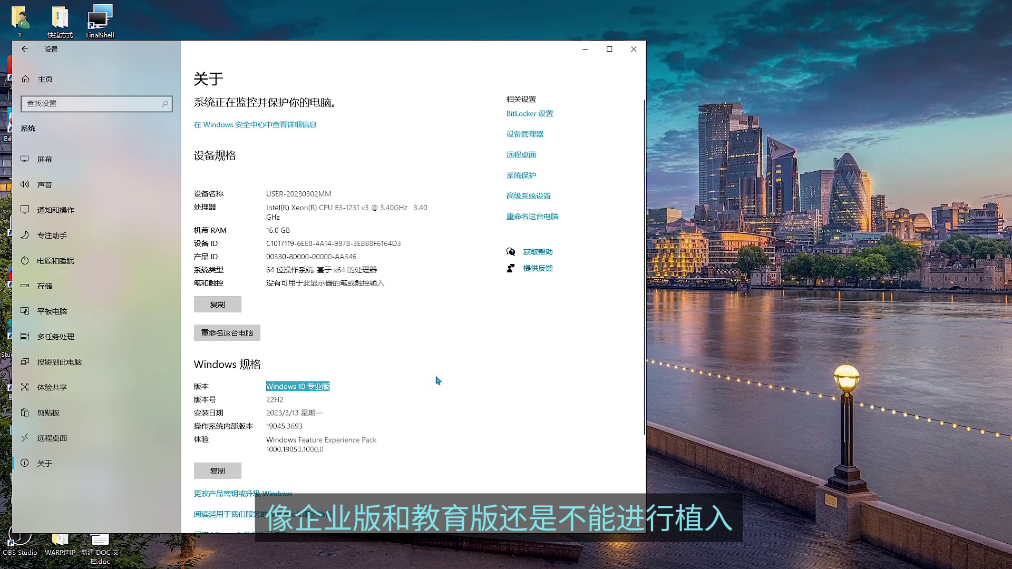
click(291, 402)
drag(290, 401, 263, 401)
click(331, 403)
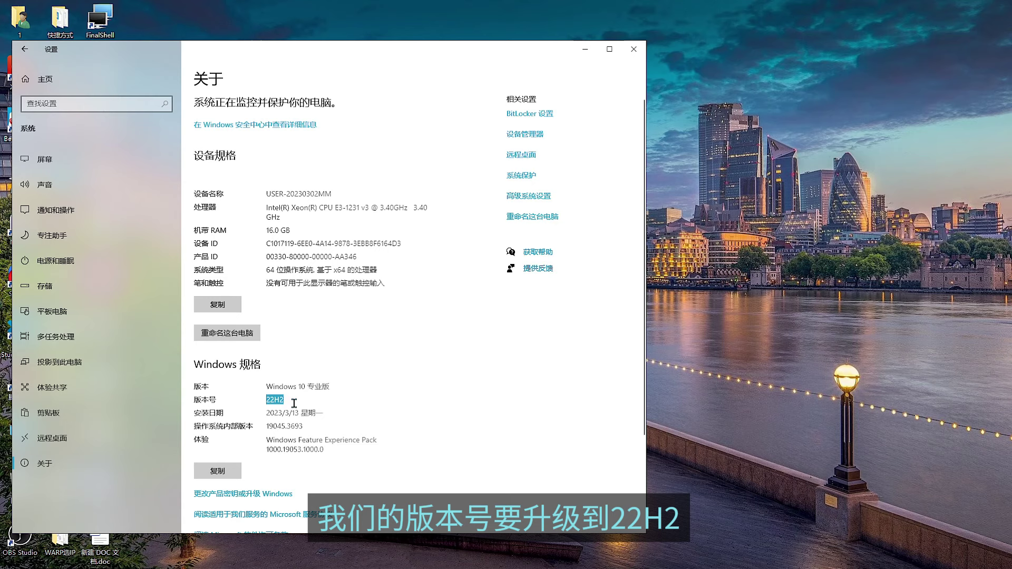
click(387, 428)
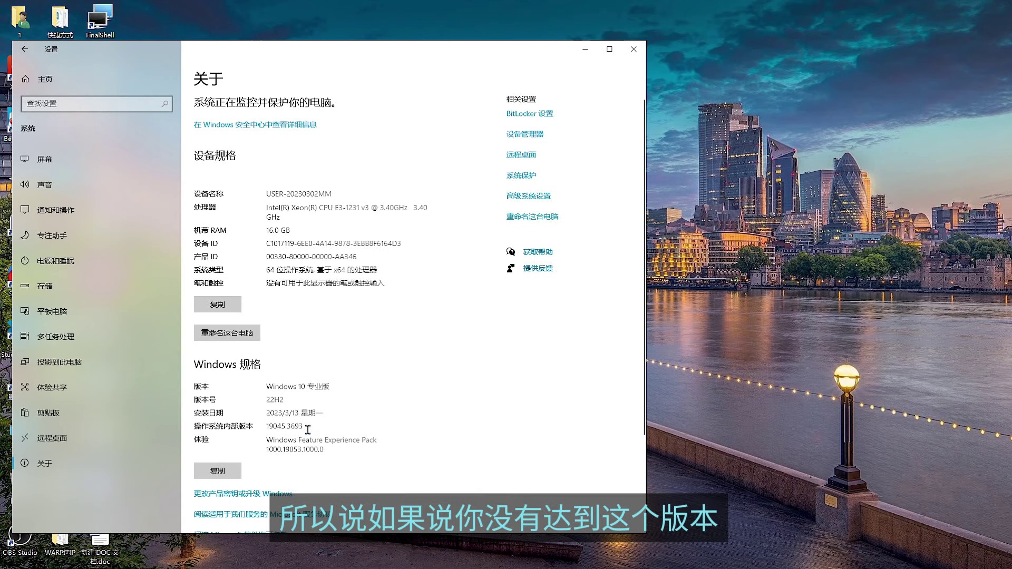
drag(308, 430, 264, 428)
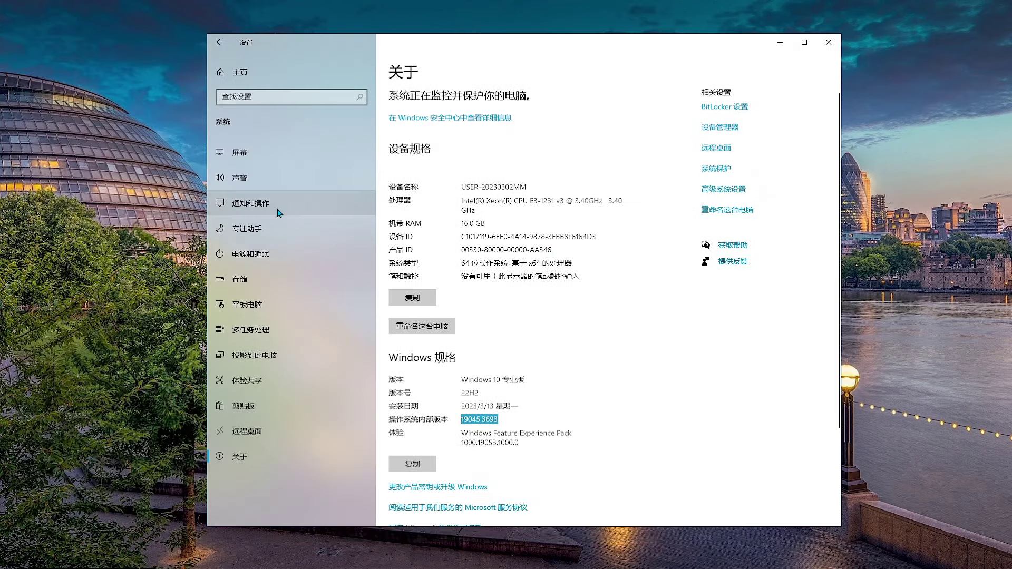
Step: Review the Windows Update status and the update history under 更新和安全
click(221, 46)
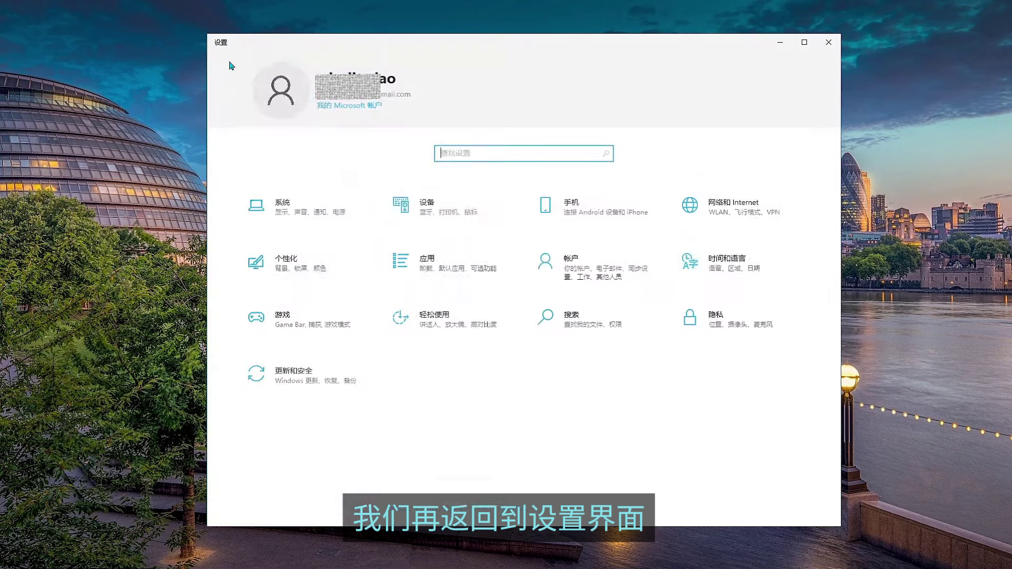
click(302, 379)
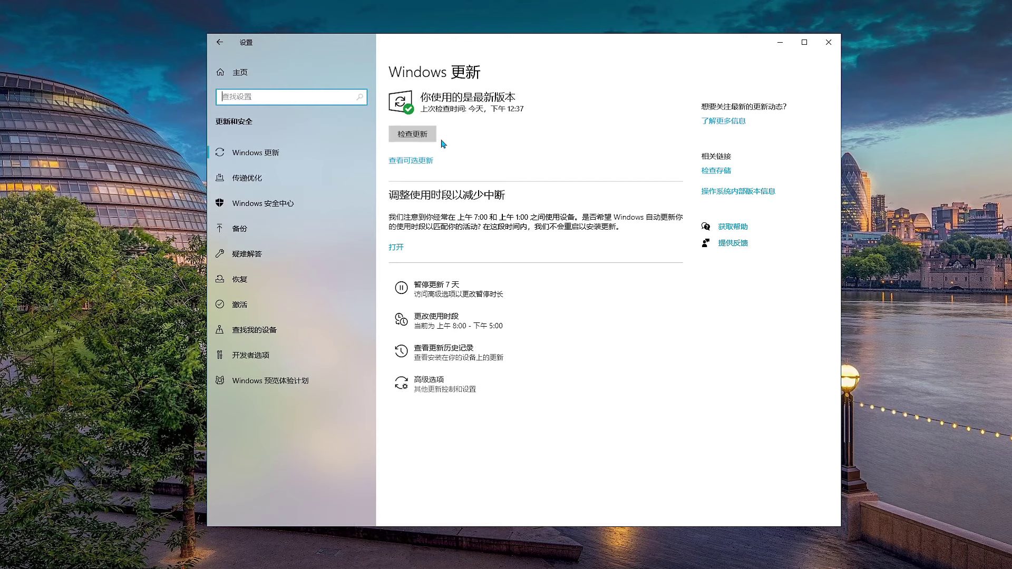
click(440, 352)
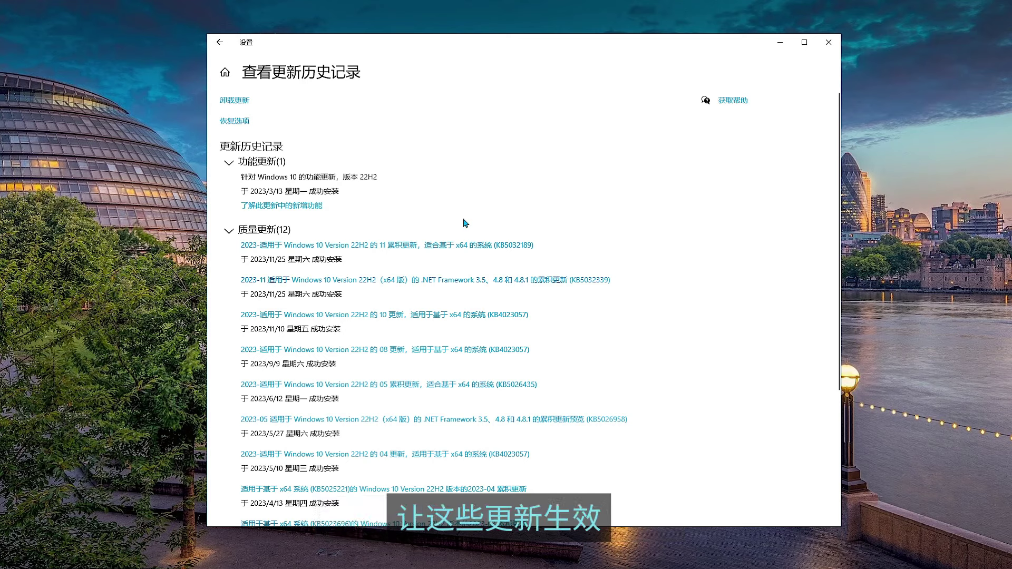
click(220, 42)
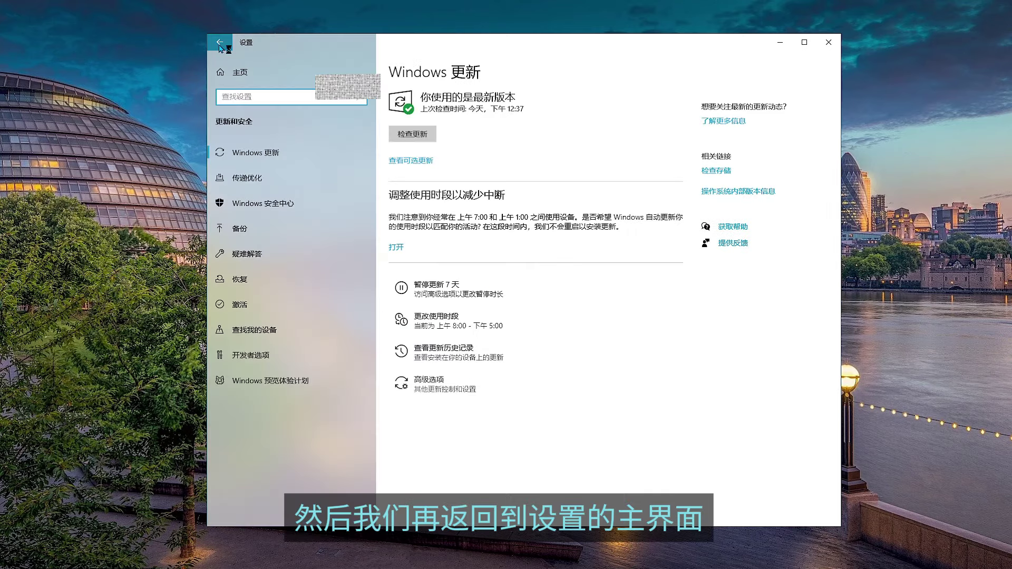
Step: In the region settings under 时间和语言, set the country or region to 美国
click(243, 75)
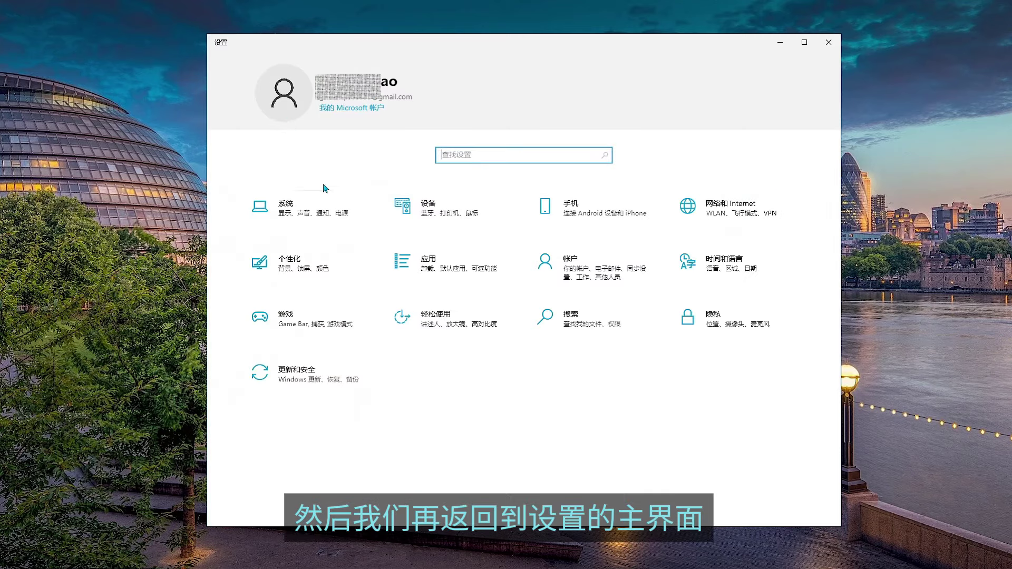
click(721, 272)
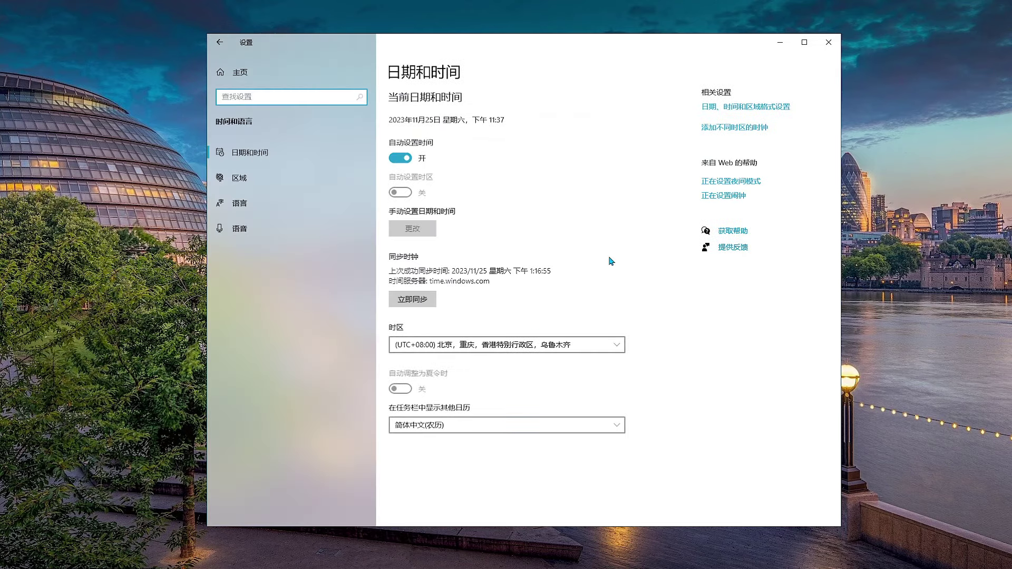
click(261, 182)
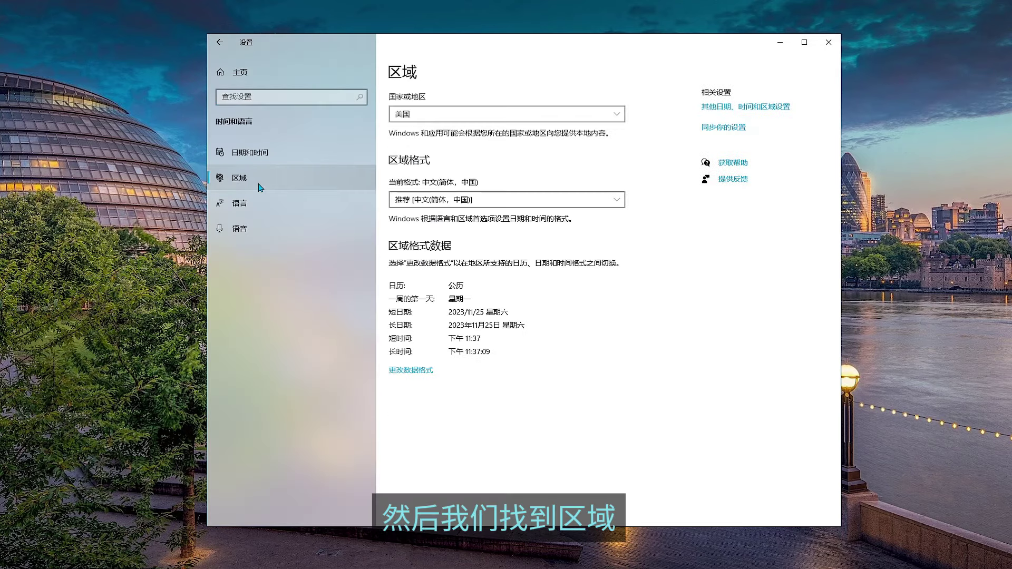
click(430, 117)
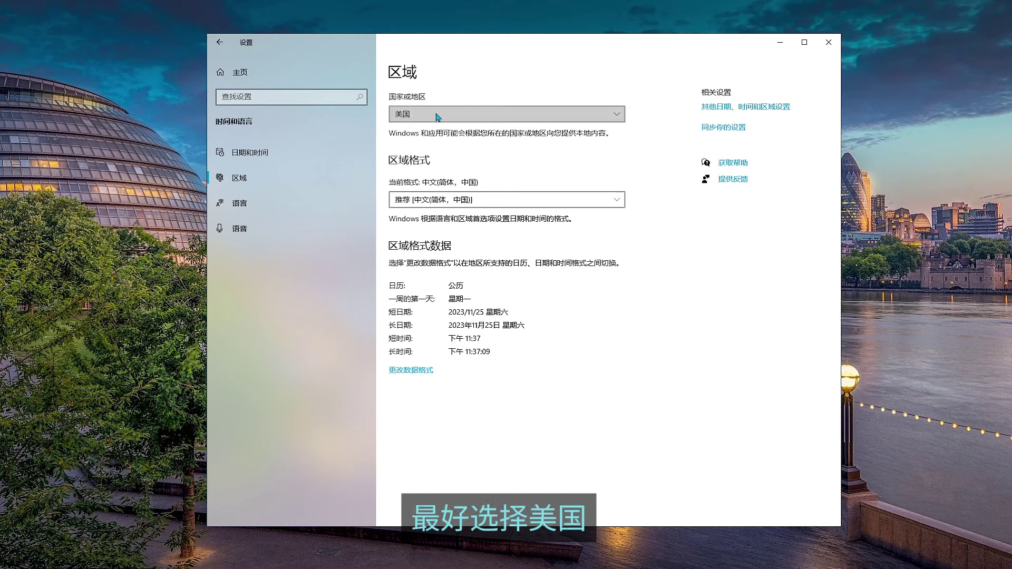
click(399, 112)
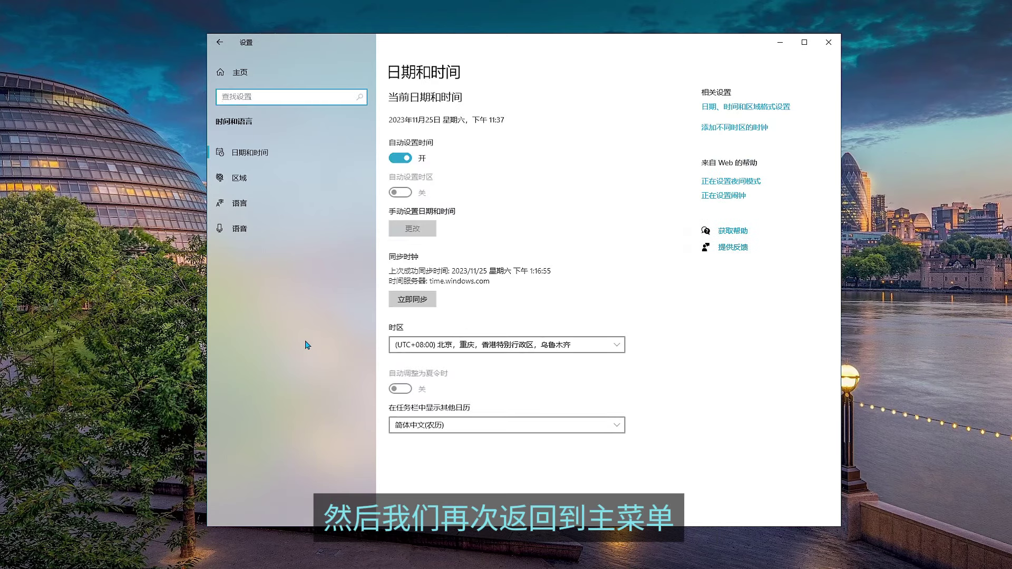
Step: Check in the account information (帐户信息) which Microsoft account is signed in to Windows
click(220, 50)
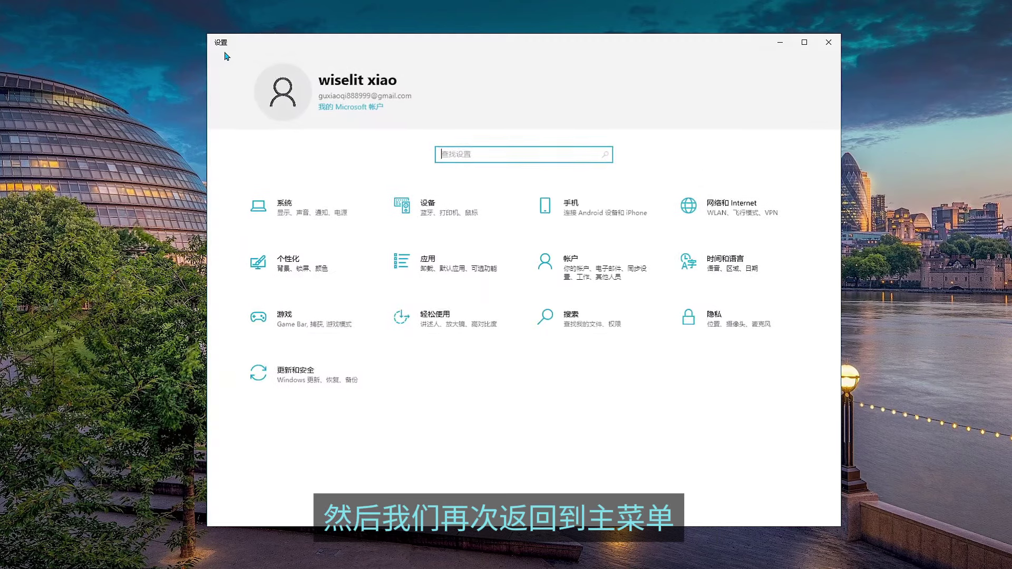
click(576, 273)
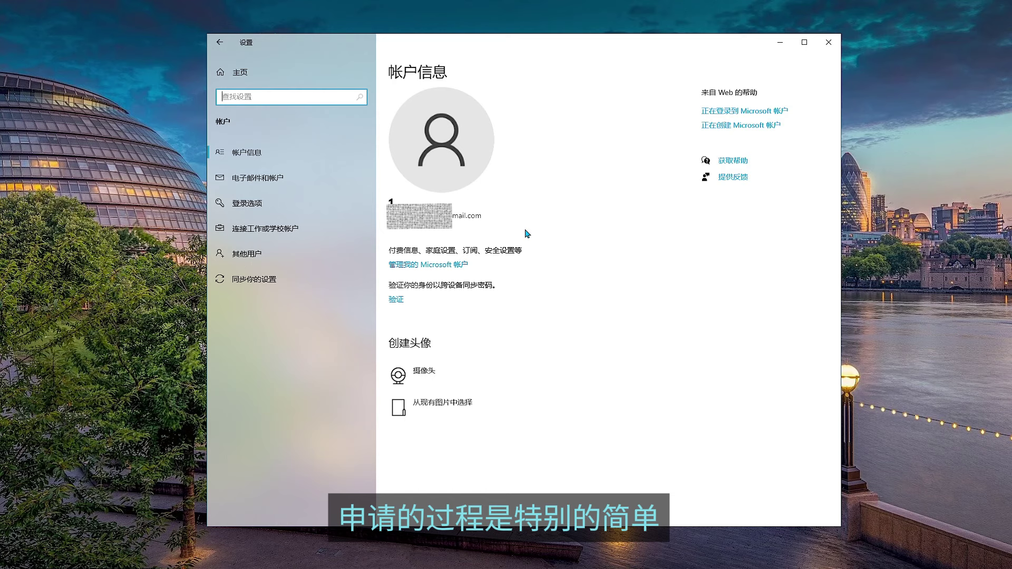
click(481, 228)
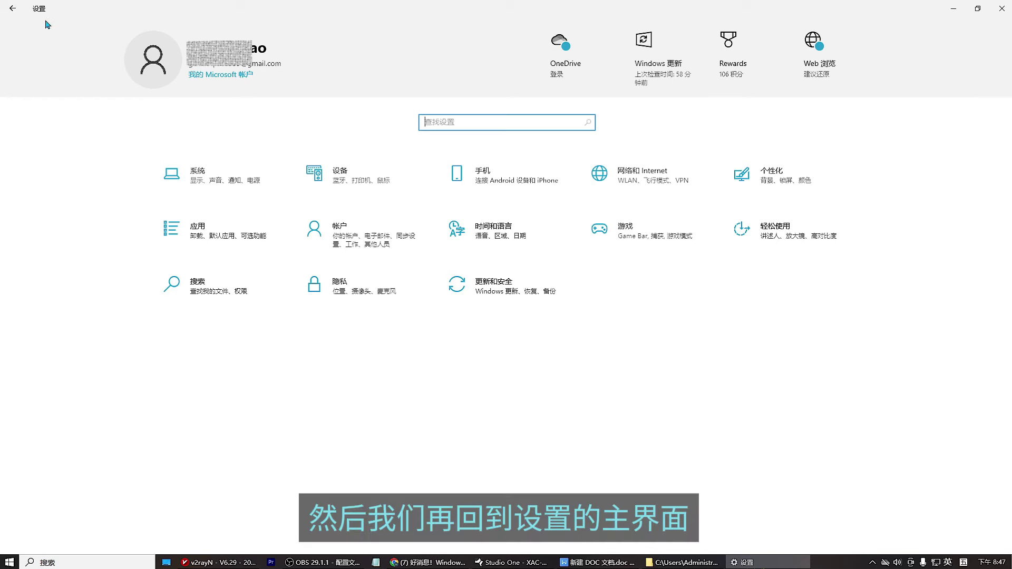
Step: In the privacy settings for 诊断和反馈, choose to send optional diagnostic data (可选诊断数据)
click(351, 288)
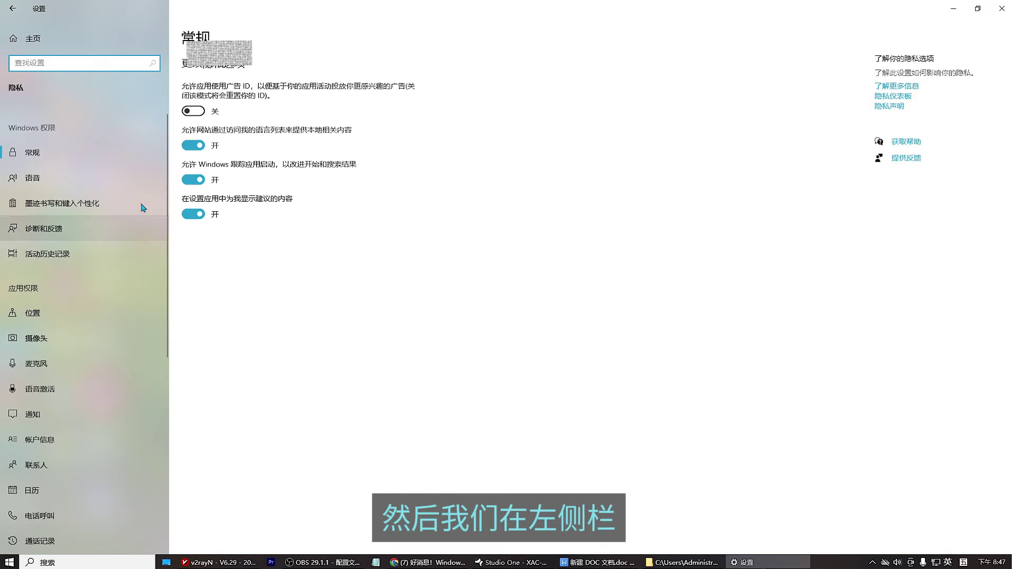
click(78, 233)
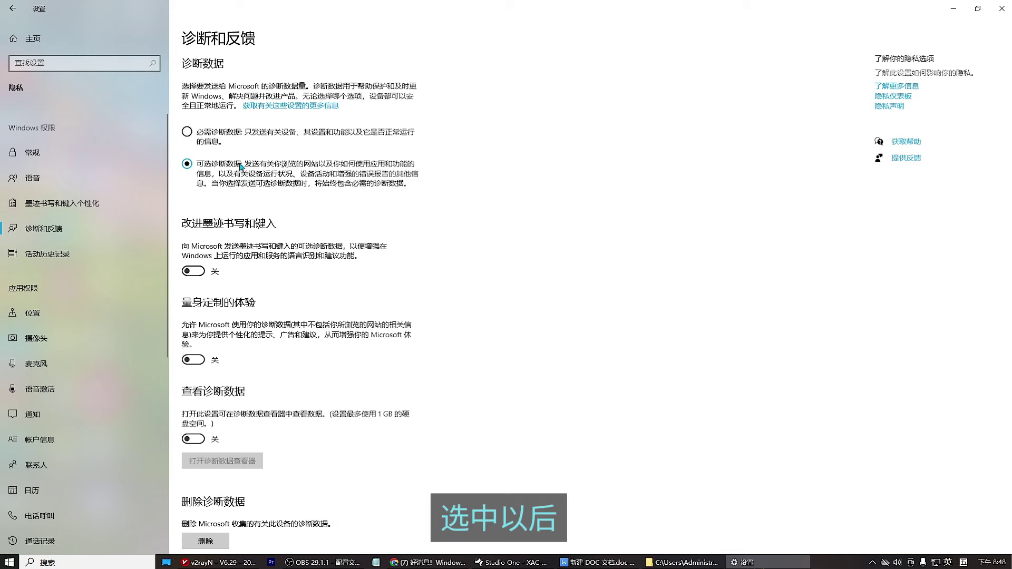
click(13, 8)
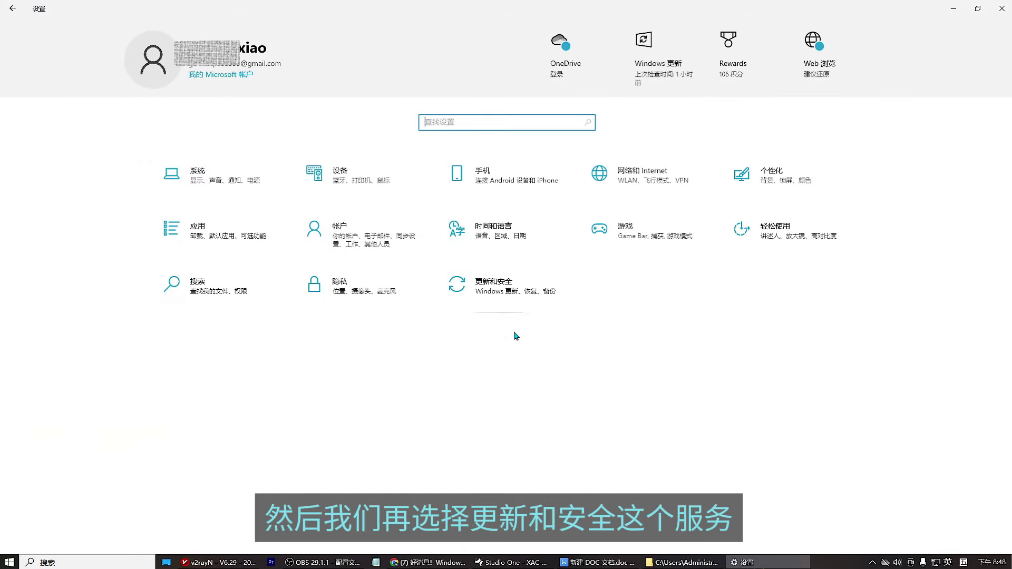
Step: Start enrolling the PC in the Windows Insider Program (Windows 预览体验计划) under 更新和安全
click(496, 287)
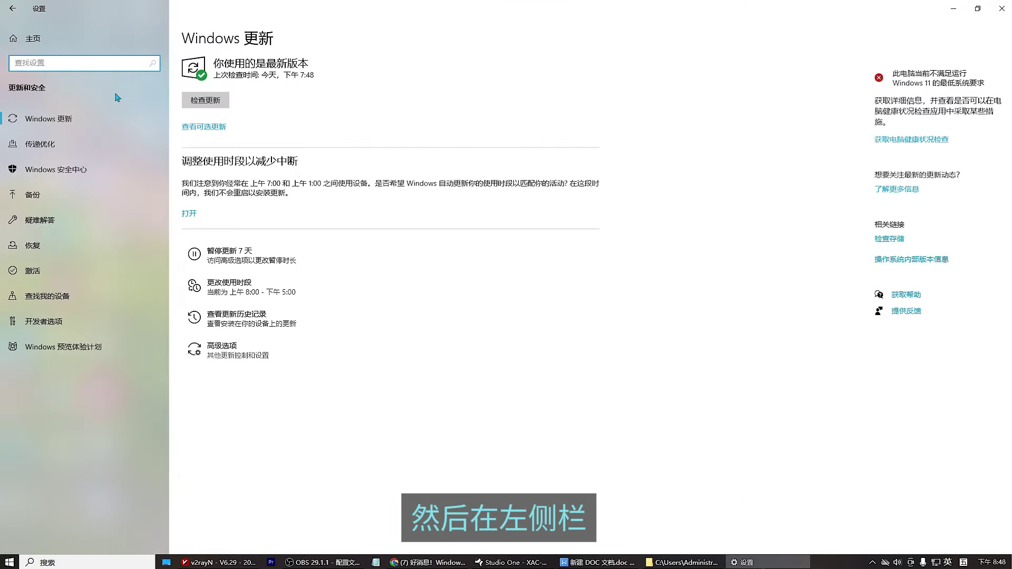
click(94, 354)
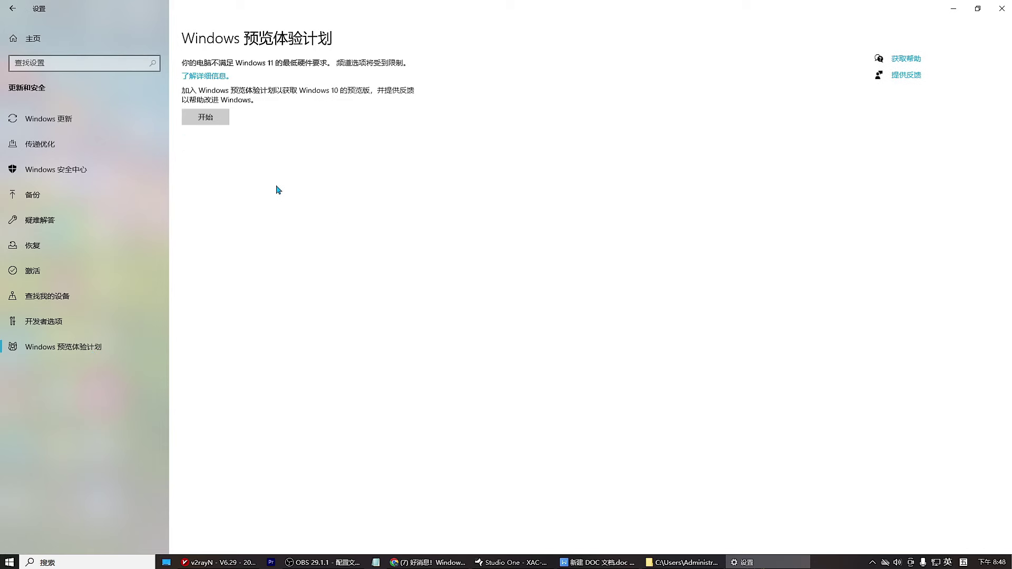
click(213, 123)
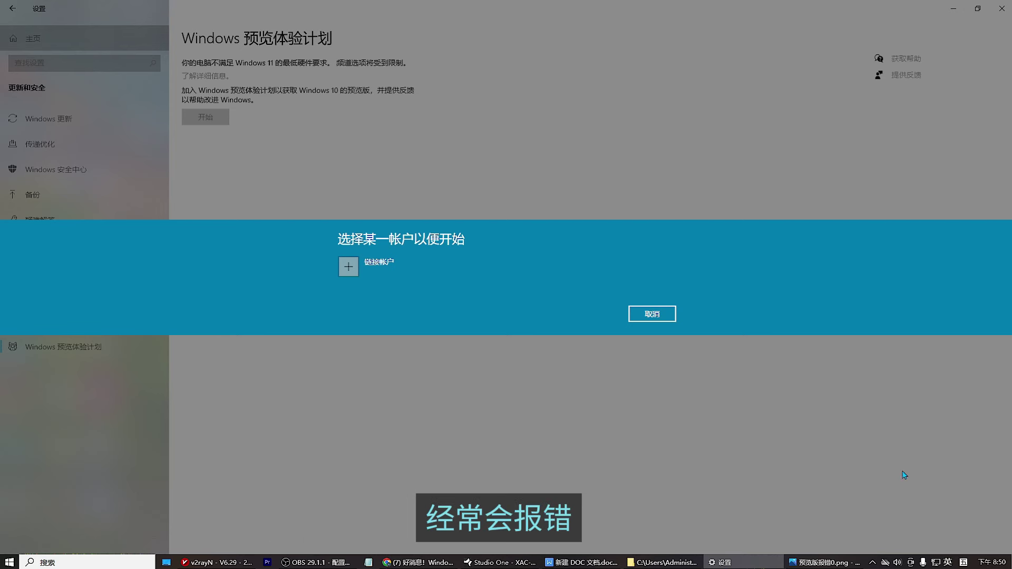
Step: Switch to the image 预览版报错0.png and examine the Insider enrolment error it shows
click(823, 562)
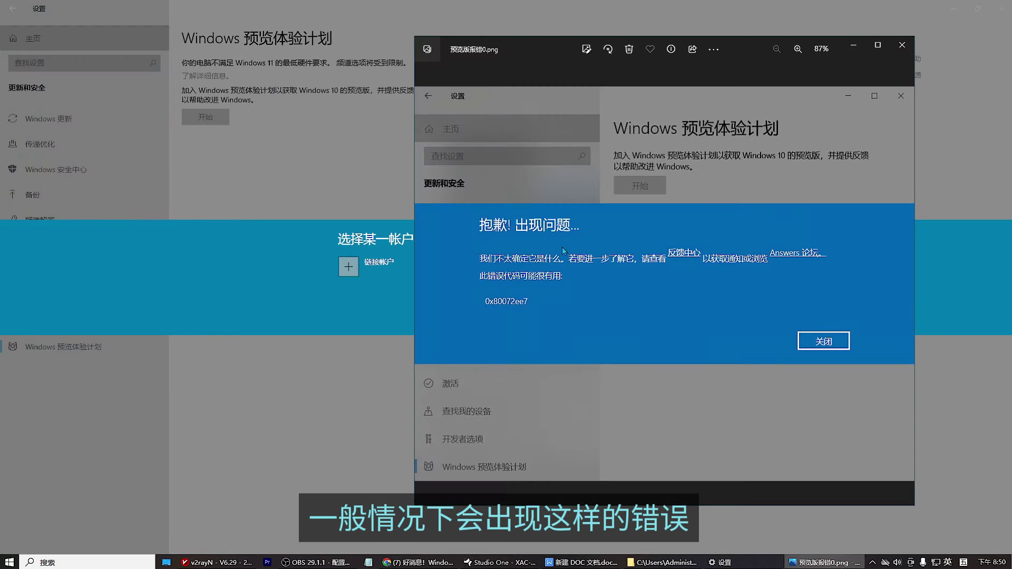
drag(729, 65, 591, 64)
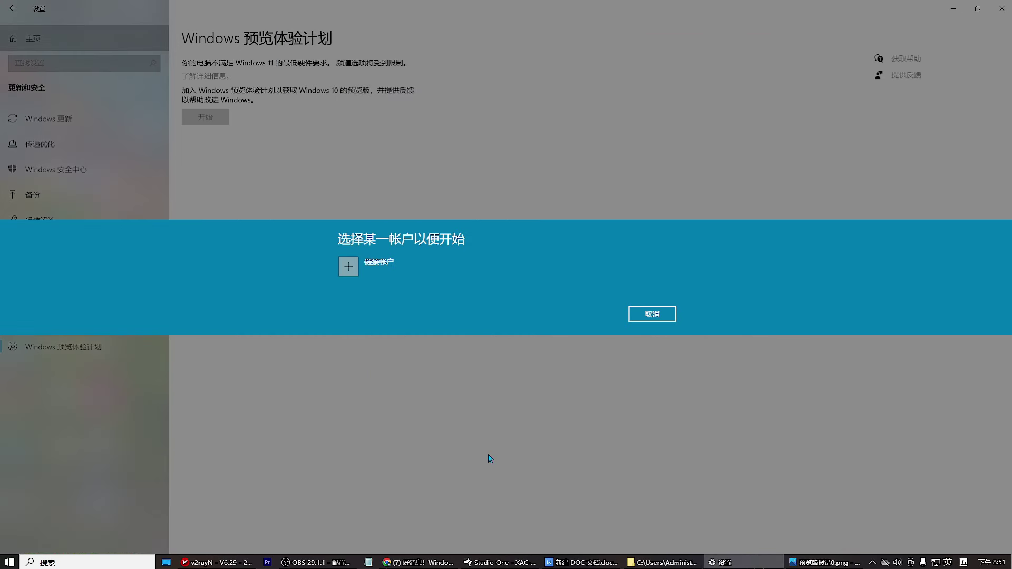
Step: Link a personal Microsoft account to the Windows Insider Program and accept the program's terms
click(380, 264)
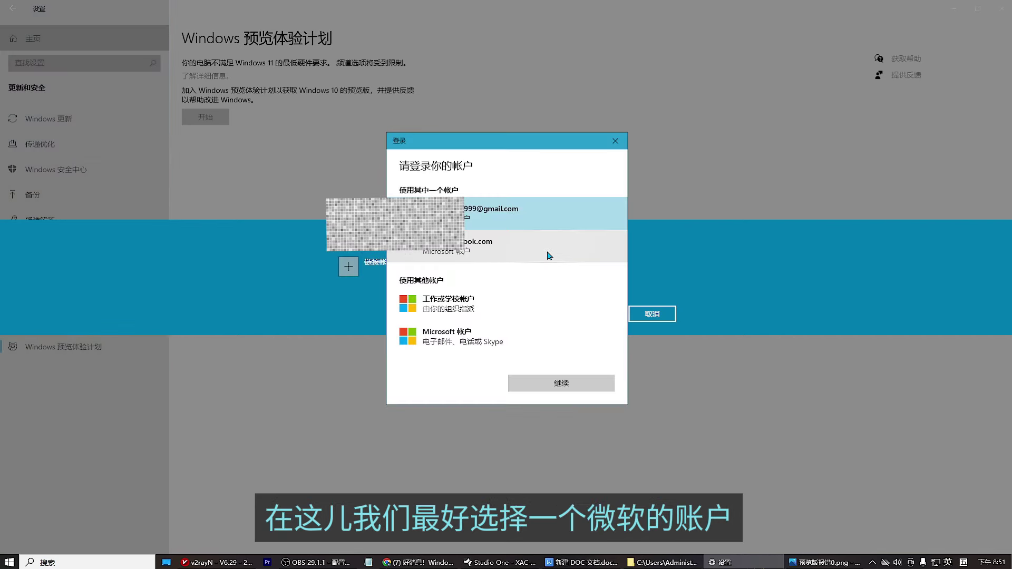
click(527, 254)
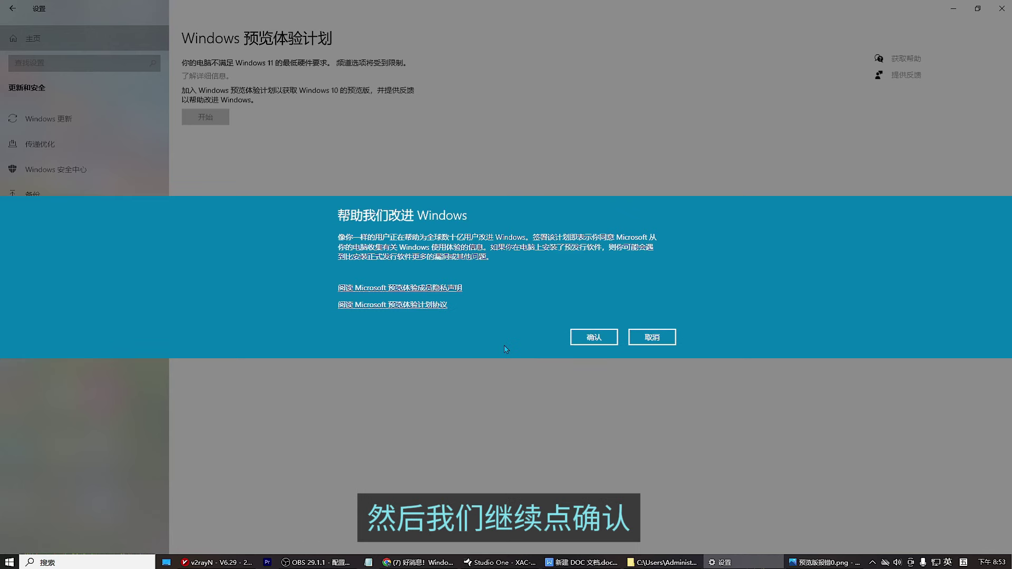
click(594, 337)
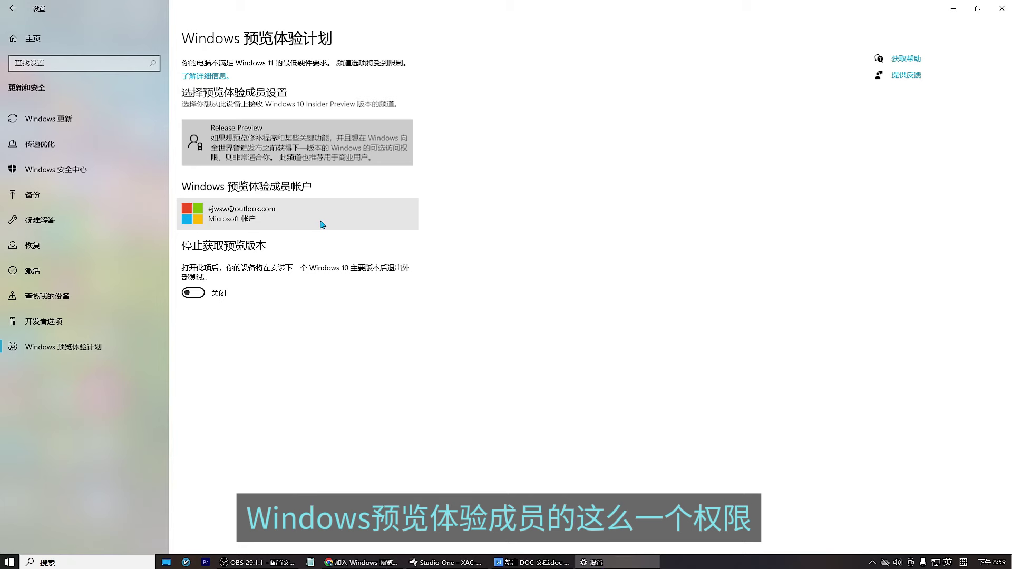
Step: Open the Windows Insider Program join page from Microsoft's support article in Chrome, and turn on 停止获取预览版本 in Settings
click(364, 563)
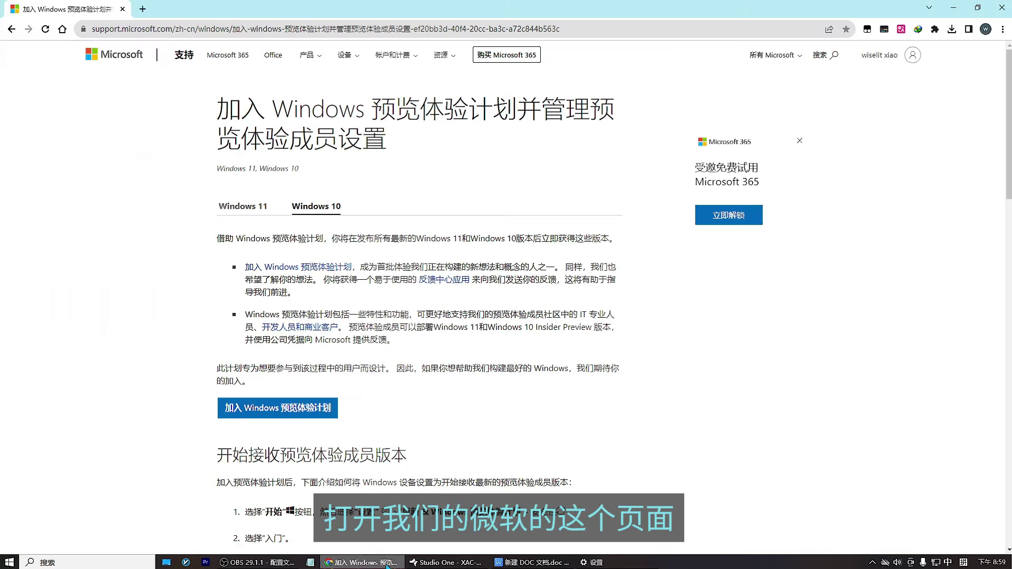
click(290, 30)
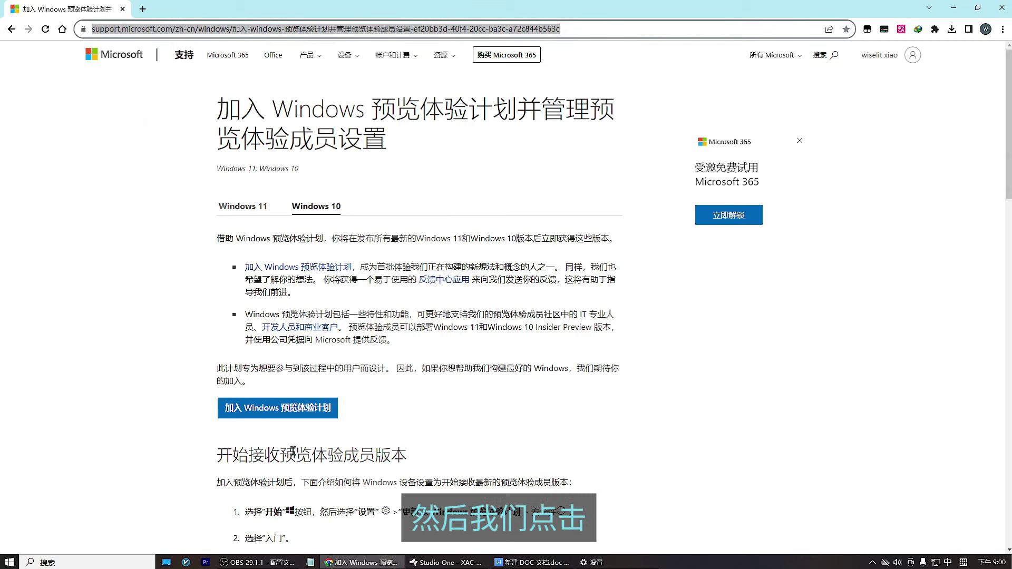
click(300, 415)
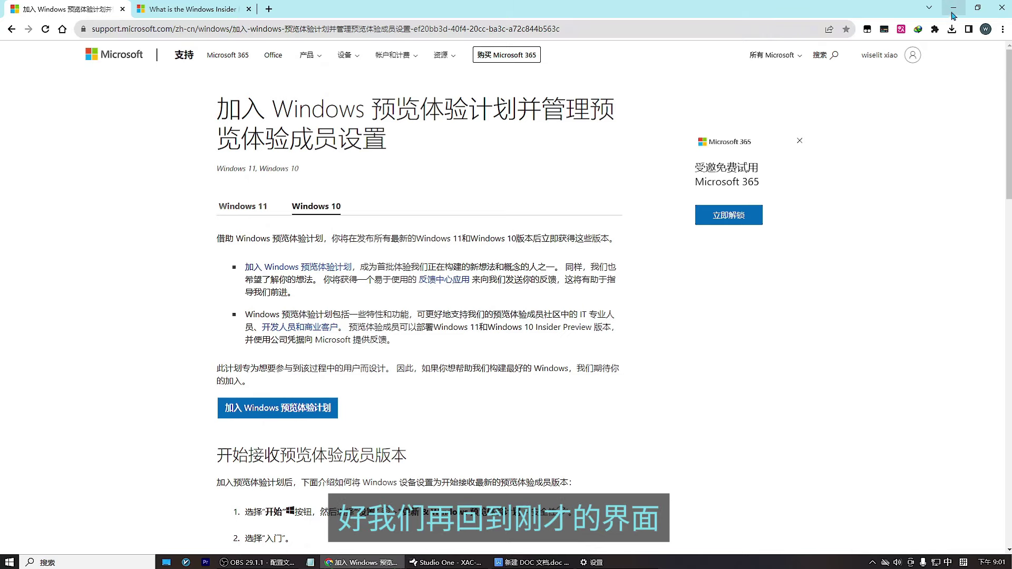
click(953, 9)
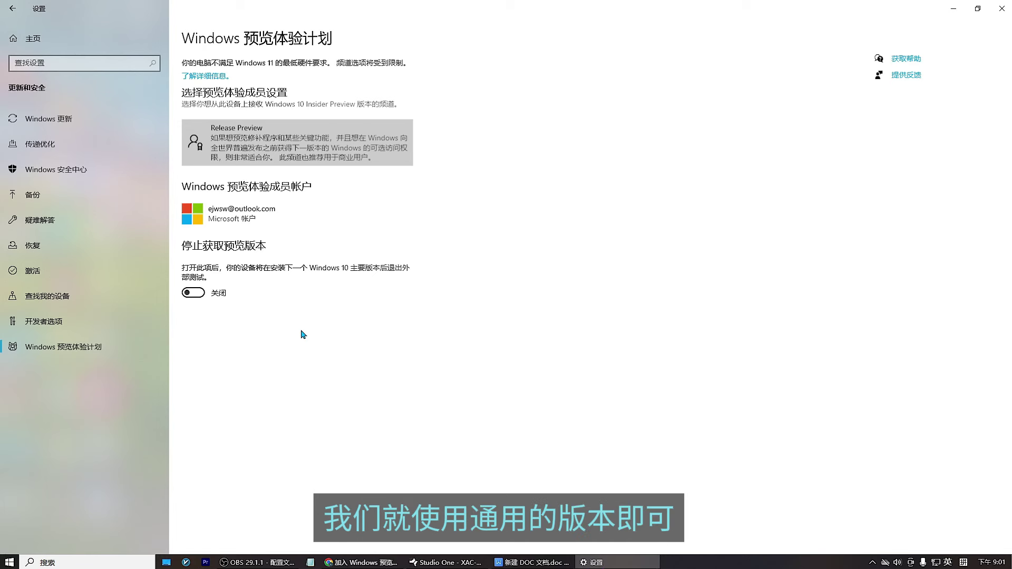
click(199, 295)
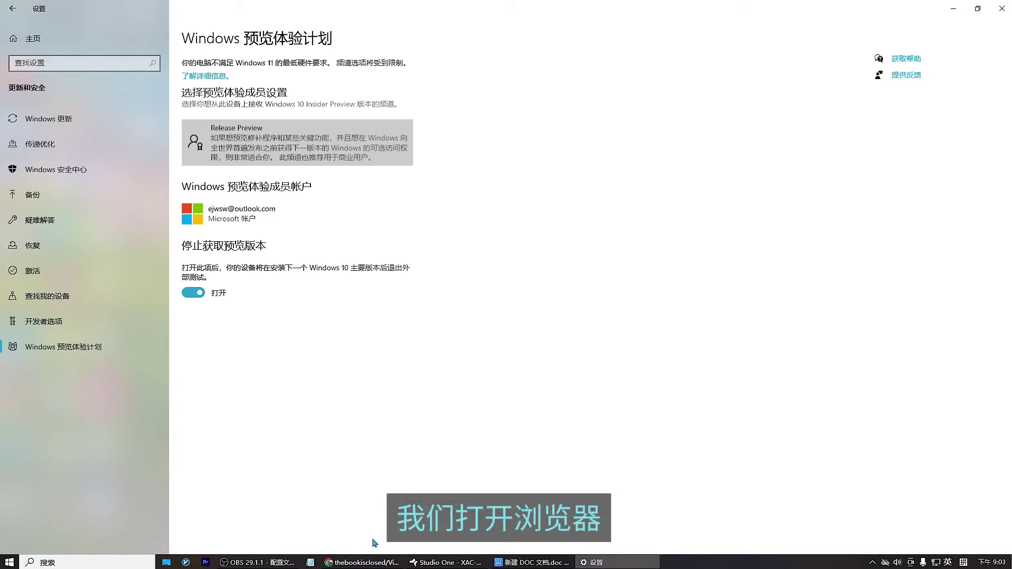
Step: In Chrome, download ViVeTool-v0.3.3.zip from the ViVeTool v0.3.3 release of the thebookisclosed/ViVe GitHub repository
click(374, 566)
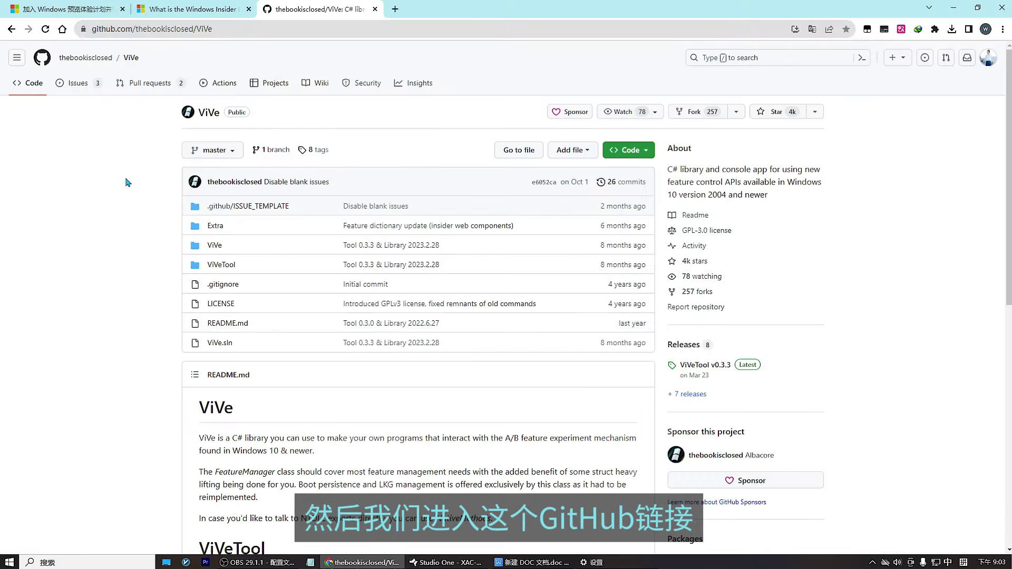
click(250, 32)
scroll(162, 442, down, 1)
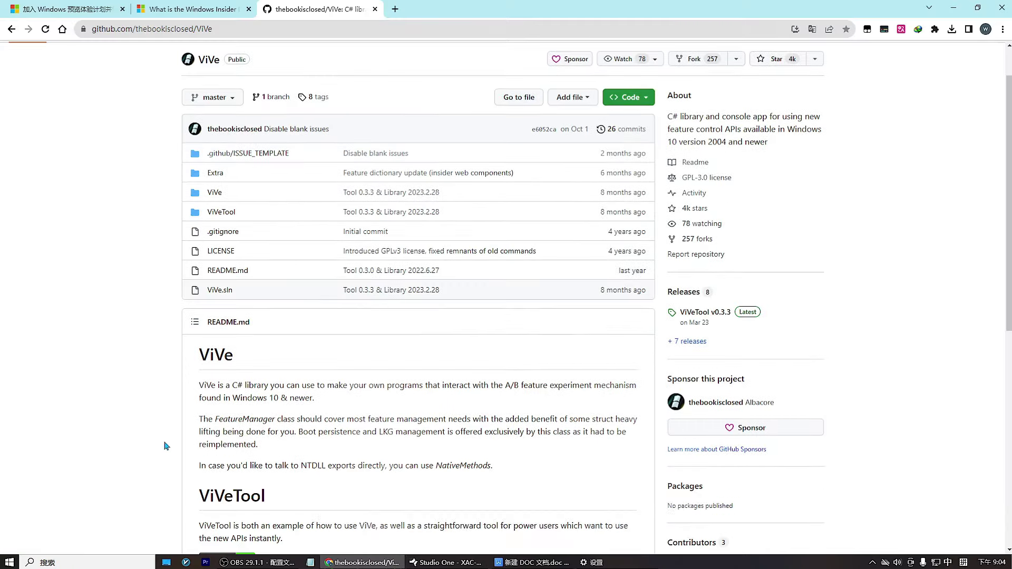
drag(294, 359, 191, 356)
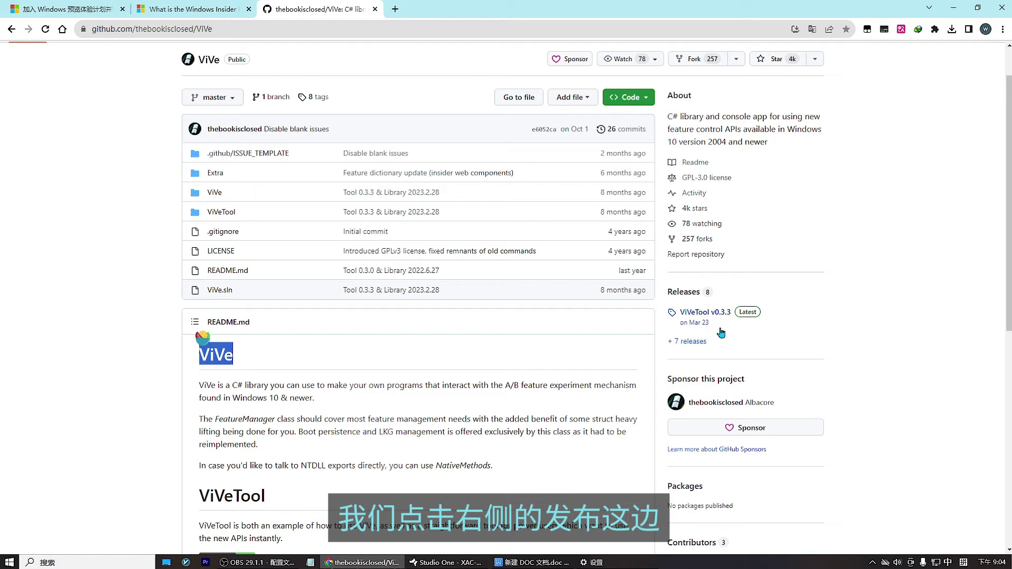
click(710, 314)
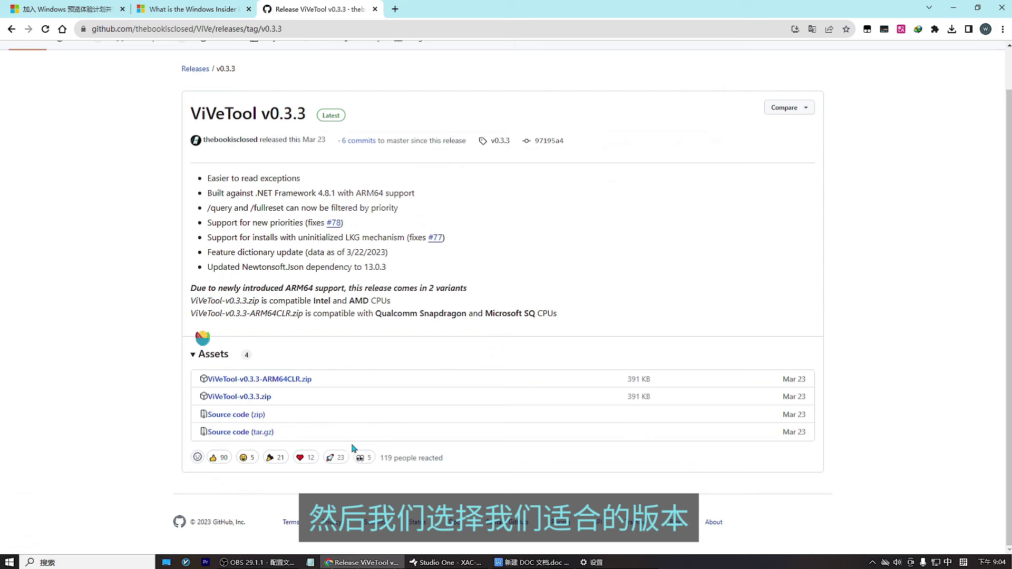
click(252, 401)
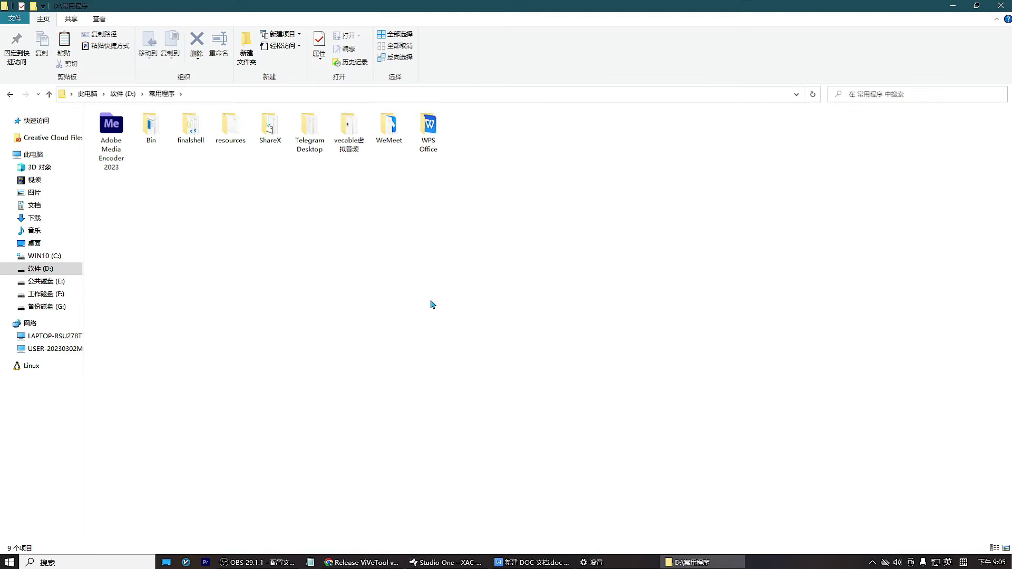
Step: Paste the ViVeTool archive into D:\常用程序, extract it to its own folder and open that folder
right_click(516, 174)
click(559, 244)
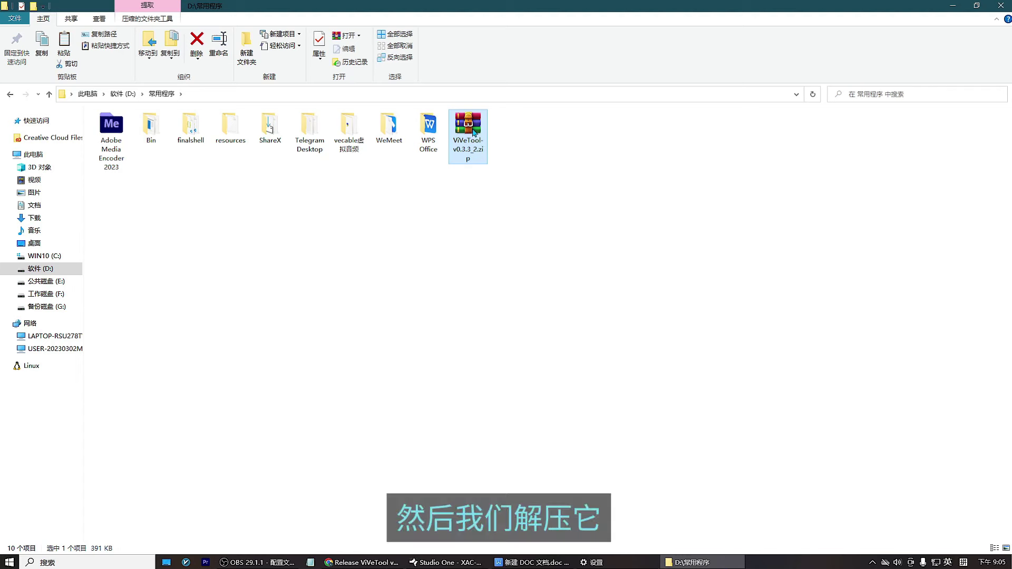
right_click(473, 129)
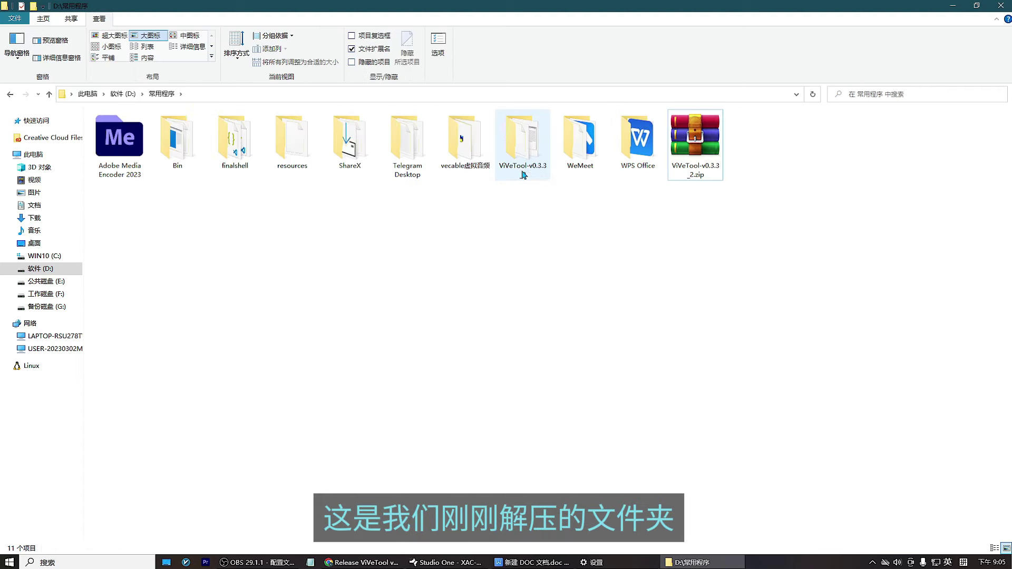
click(525, 156)
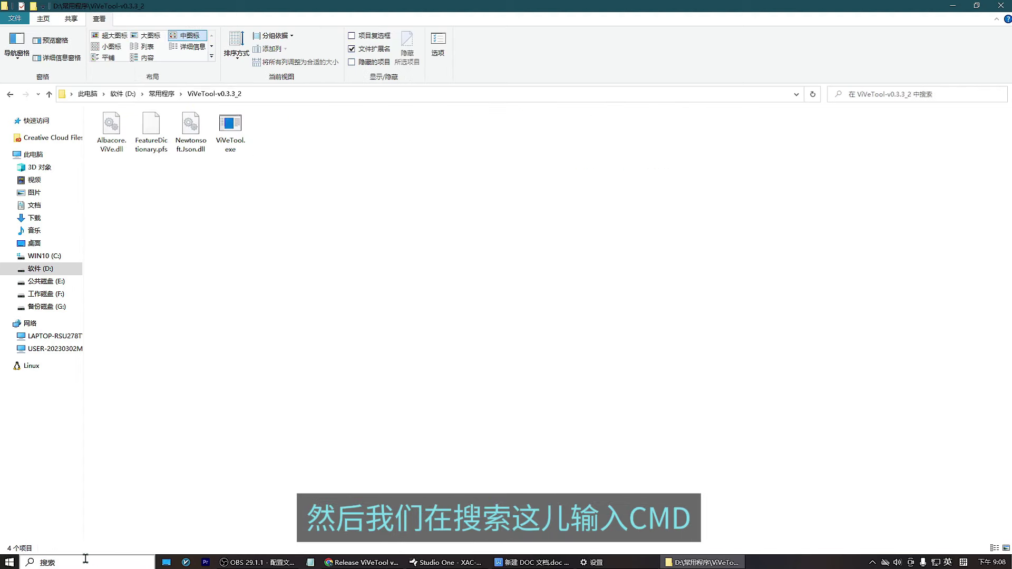
Step: Search Windows for cmd and run the Command Prompt (命令提示符) as administrator
click(65, 563)
text(cmd)
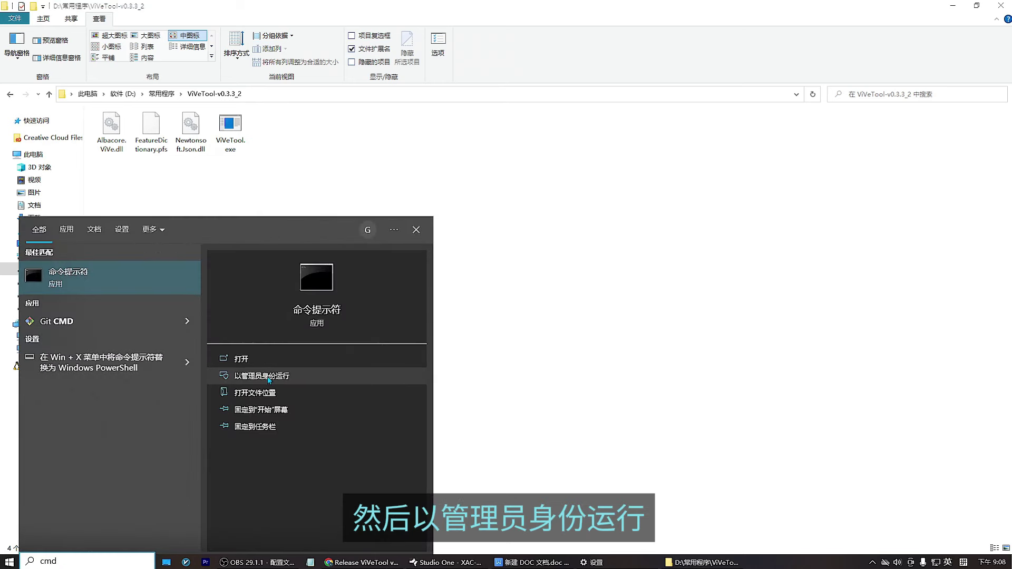
click(292, 377)
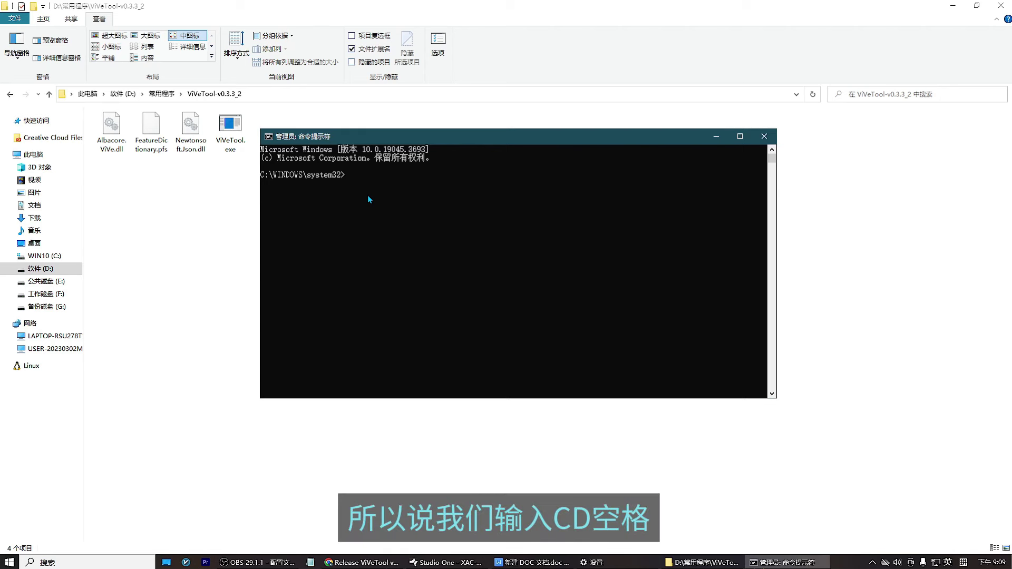
Step: Copy the extracted folder's path and change the Command Prompt directory with cd /d D:\常用程序\ViVeTool-v0.3.3_2
click(264, 95)
right_click(148, 95)
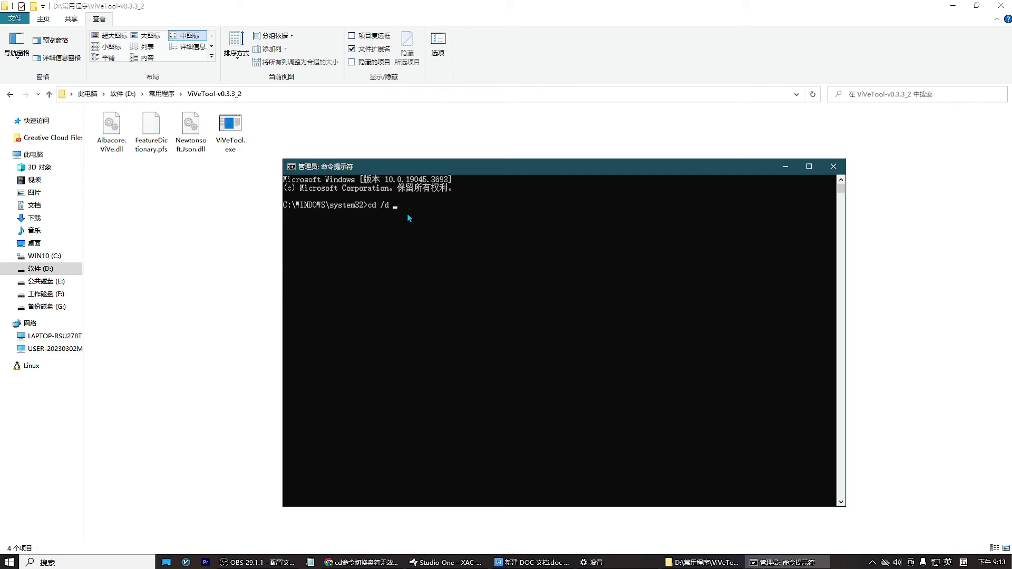
click(216, 97)
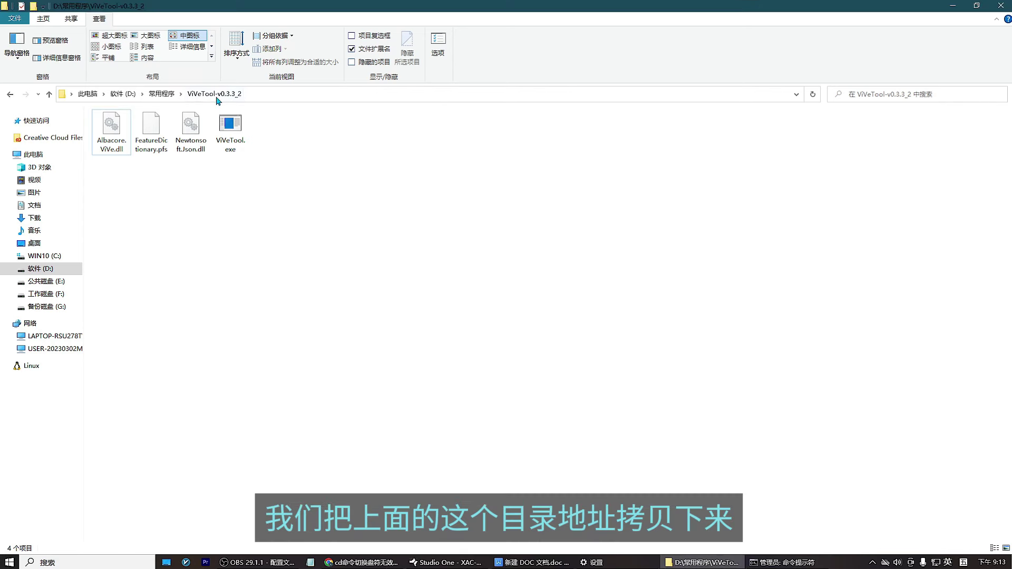
click(252, 98)
right_click(148, 99)
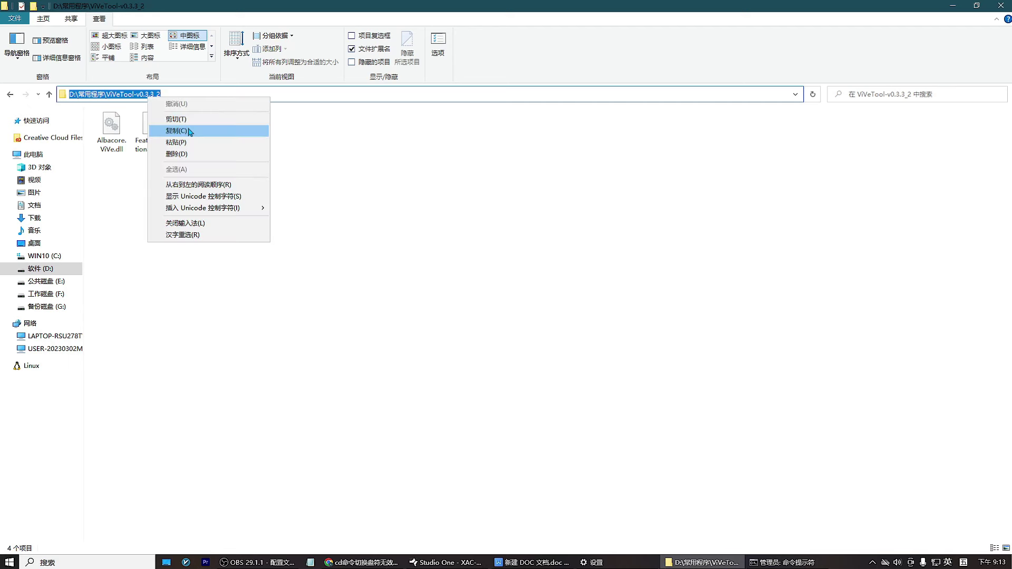
click(169, 129)
click(783, 562)
key(ctrl+v)
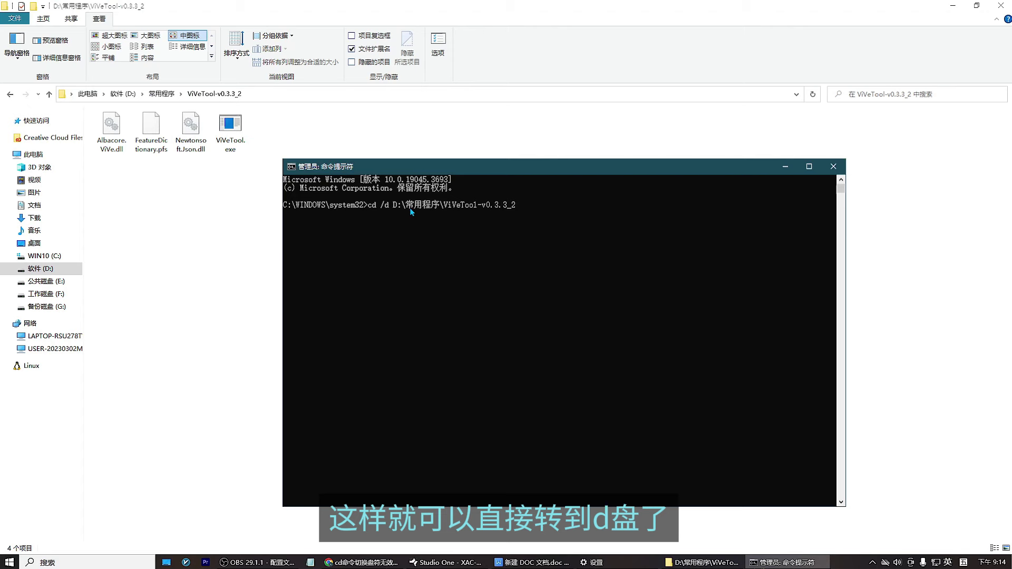
key(Return)
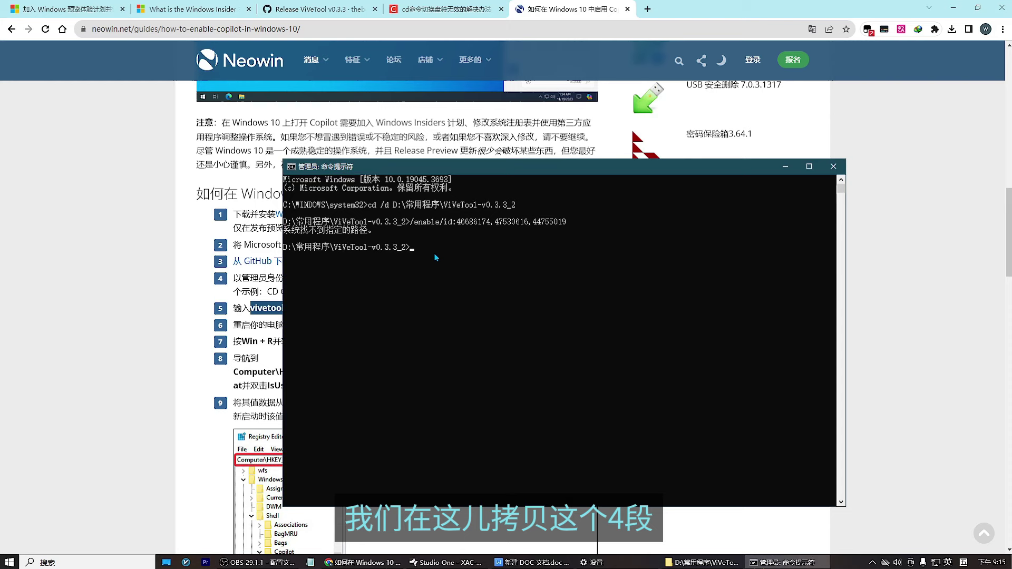
Step: Run vivetool /enable /id:46686174,47530616,44755019 in the Command Prompt and check its output
key(ctrl+v)
key(Return)
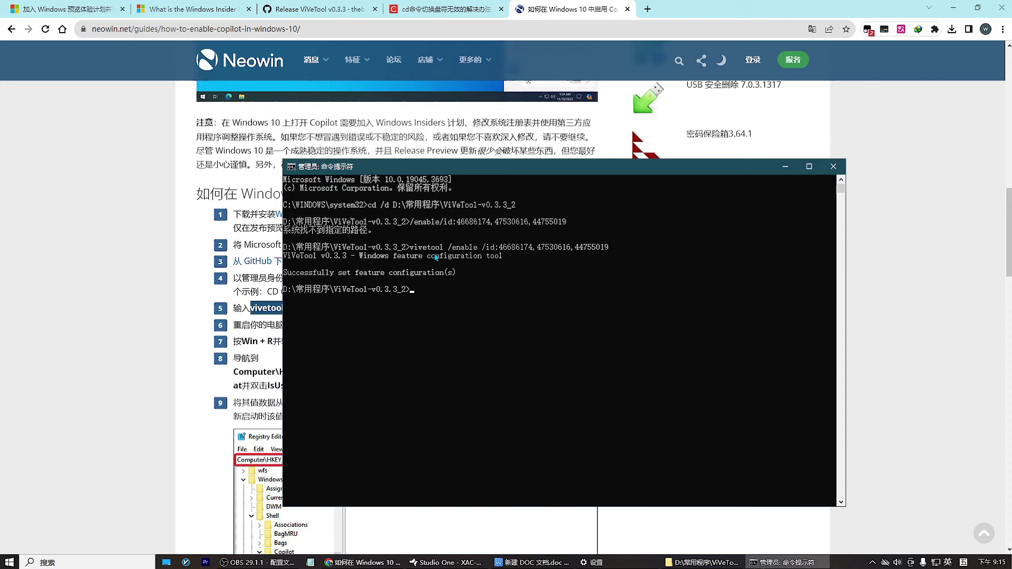
drag(464, 275, 276, 274)
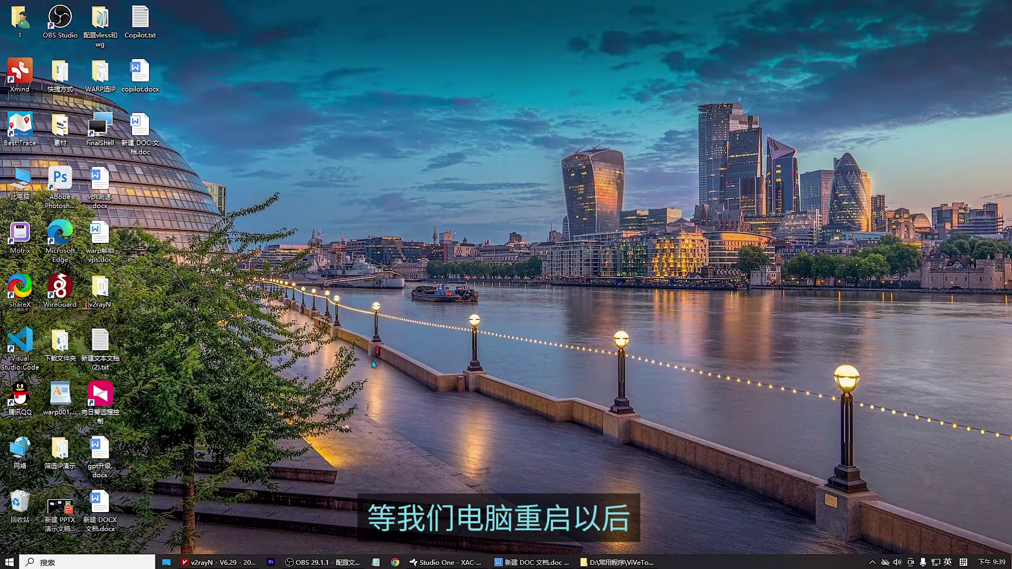
Step: Open Windows Update under 更新和安全 in Settings and examine the pending cumulative update's title
click(10, 563)
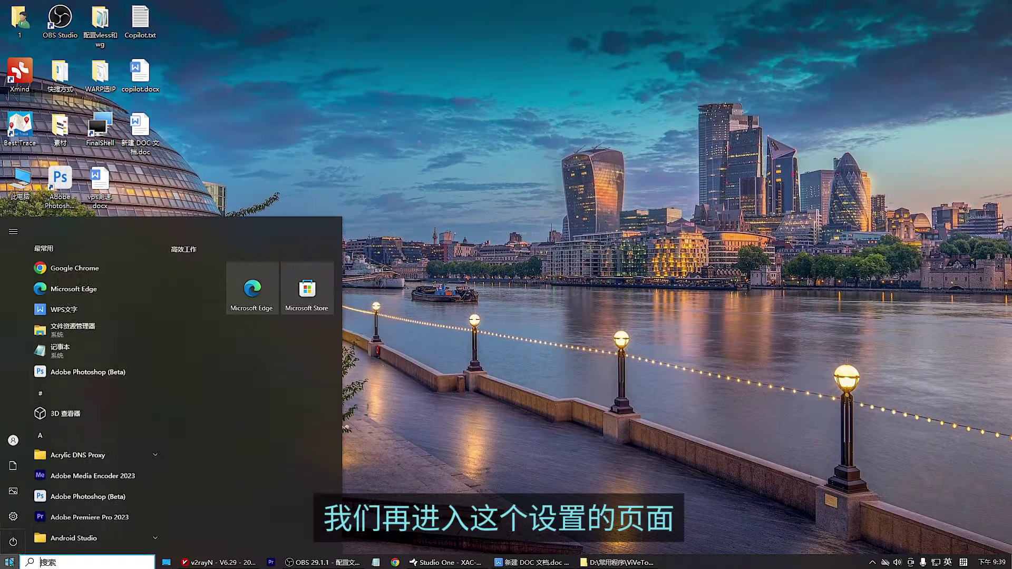
click(13, 518)
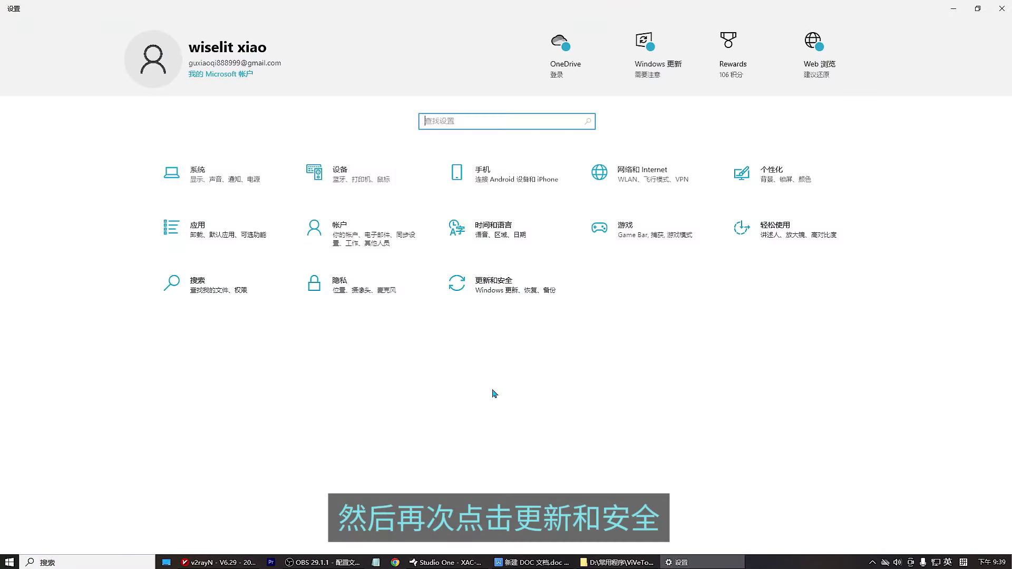
click(497, 289)
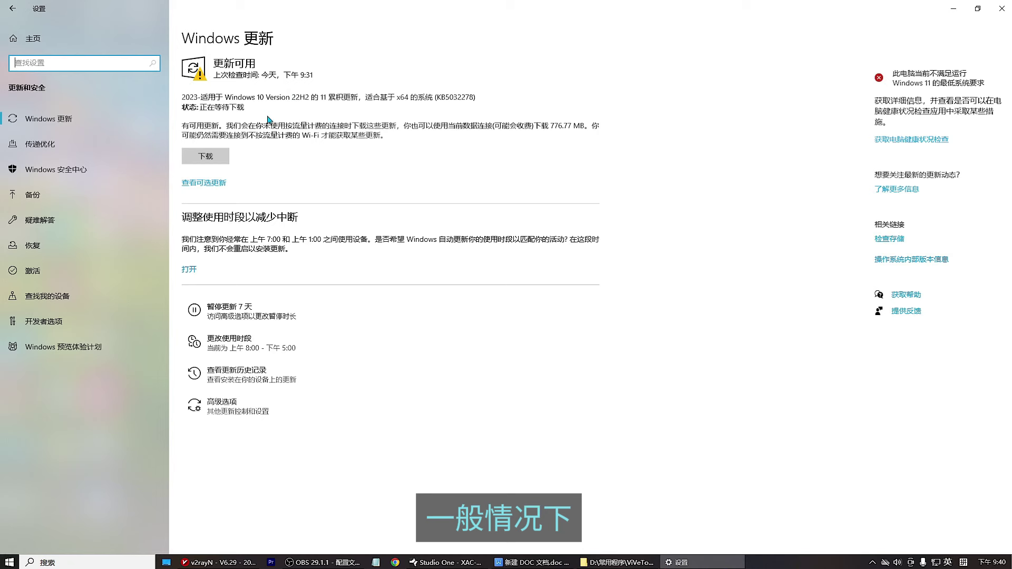
drag(185, 97, 453, 116)
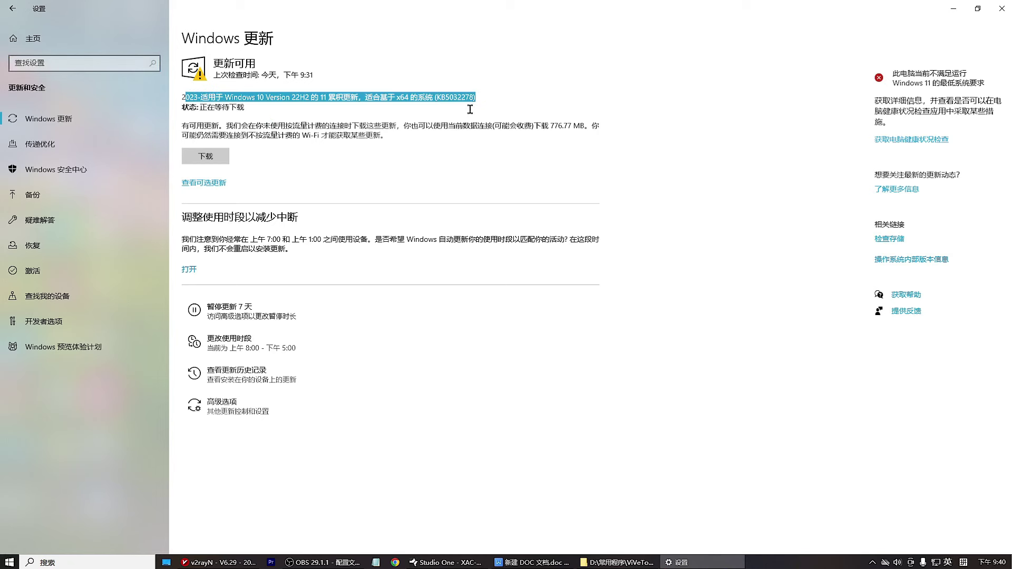
click(487, 99)
drag(471, 98, 182, 99)
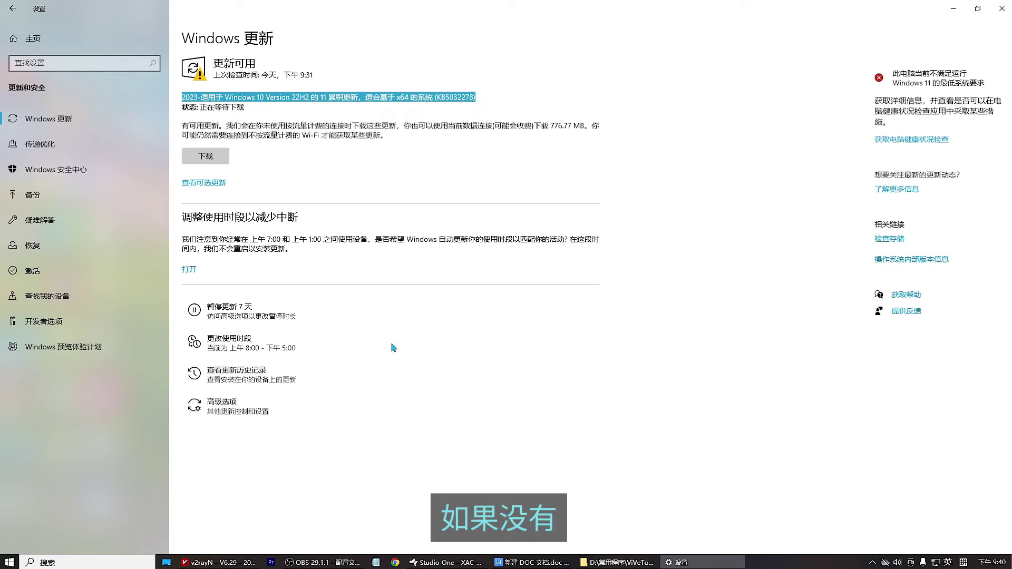
click(457, 354)
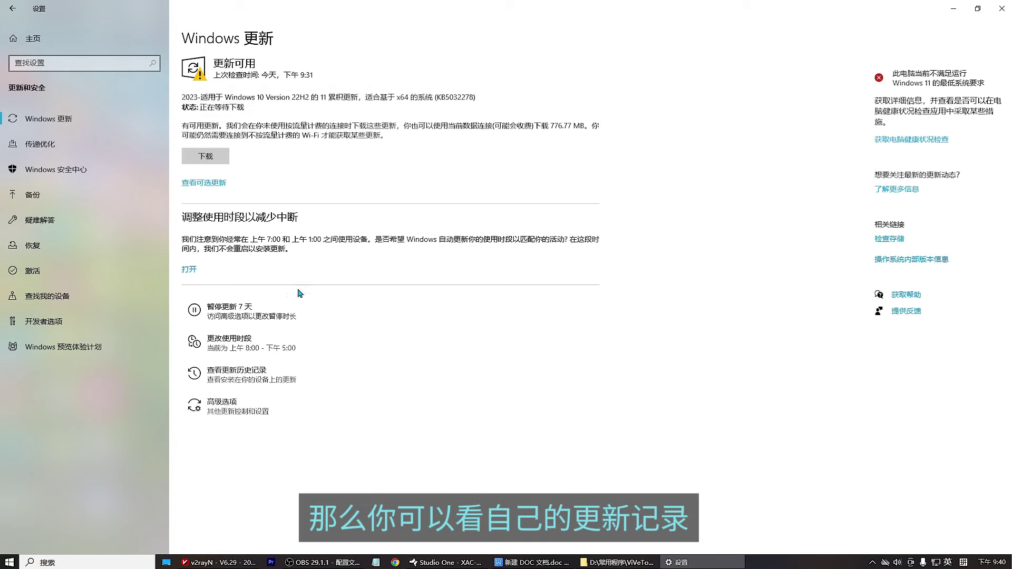
Step: Review the update history, and start downloading the available cumulative update KB5032278
click(246, 382)
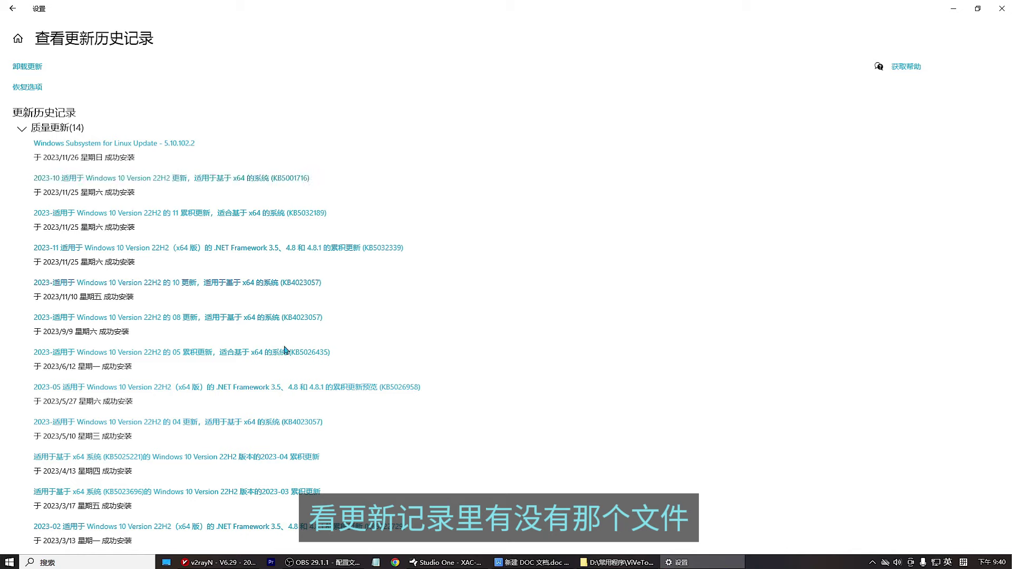
scroll(287, 362, down, 3)
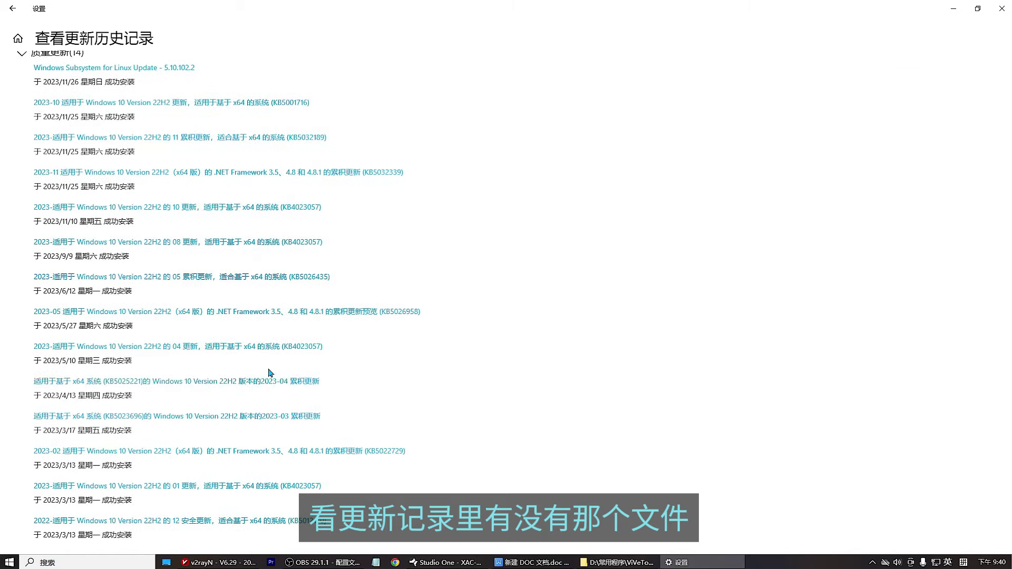
key(alt+Left)
click(206, 156)
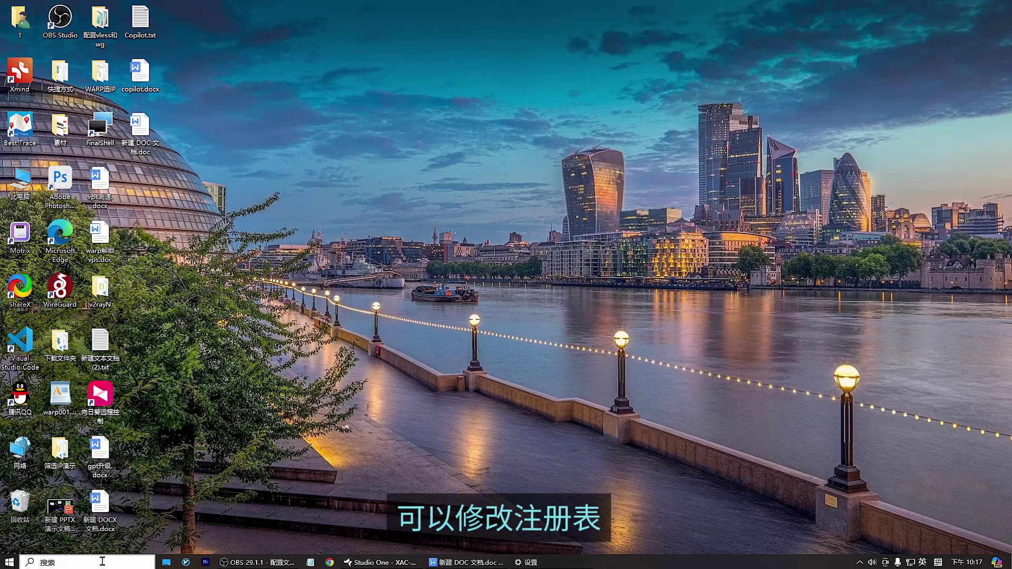
Step: Open the Registry Editor by searching for regedit, and expand HKEY_CURRENT_USER\SOFTWARE\Microsoft
click(64, 563)
text(regedit)
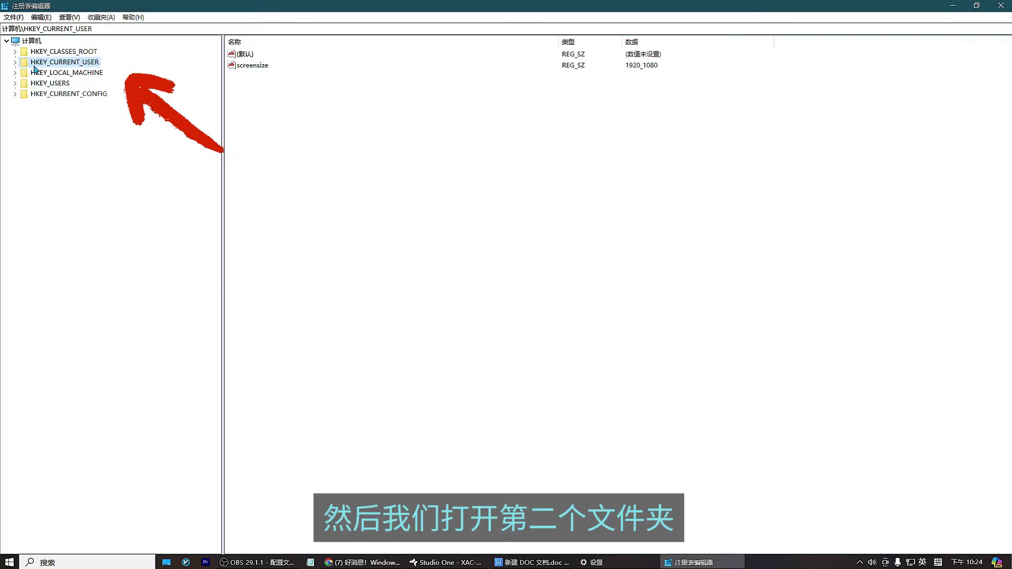
click(16, 63)
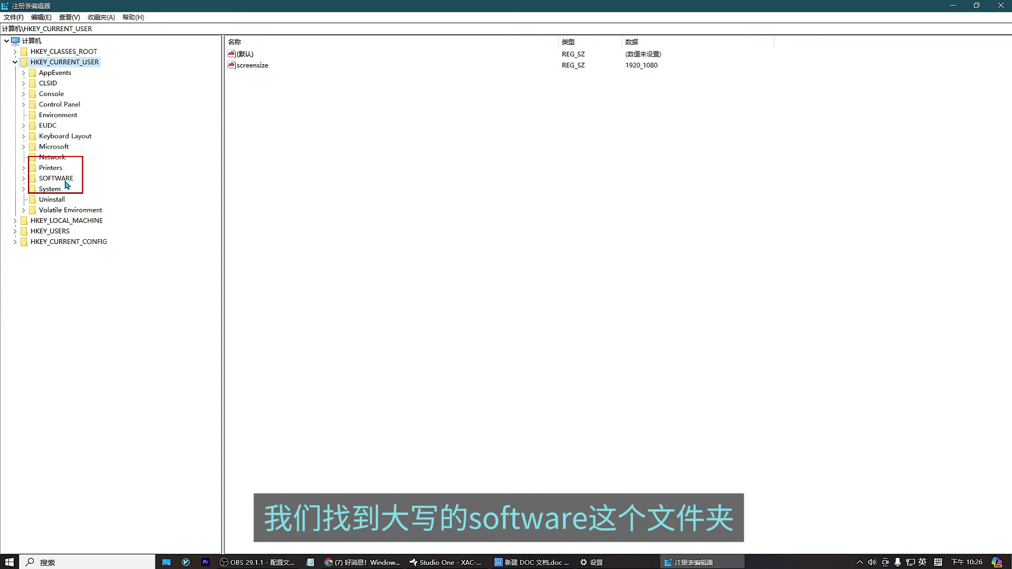
click(24, 179)
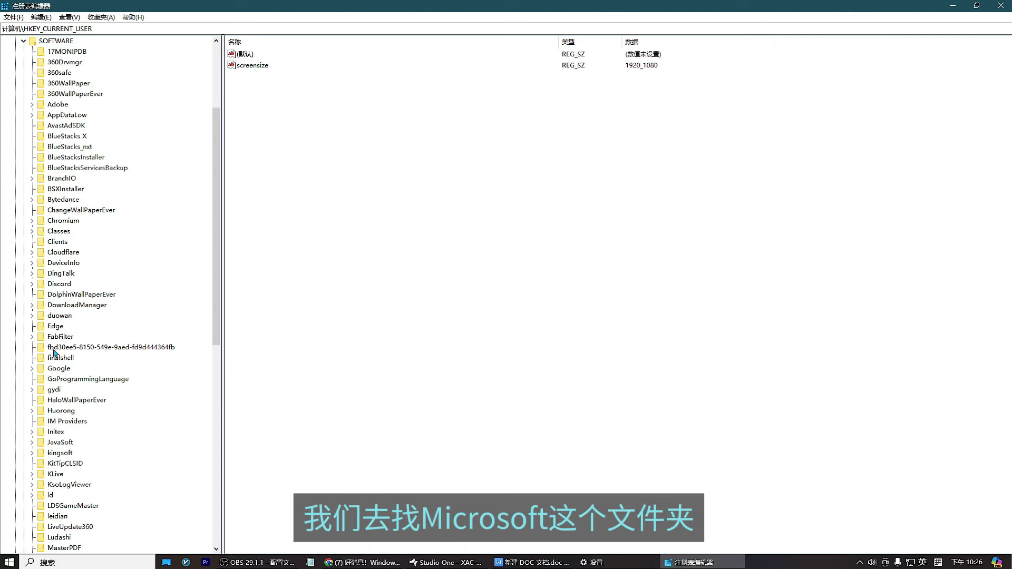
scroll(60, 358, down, 1)
drag(219, 316, 223, 392)
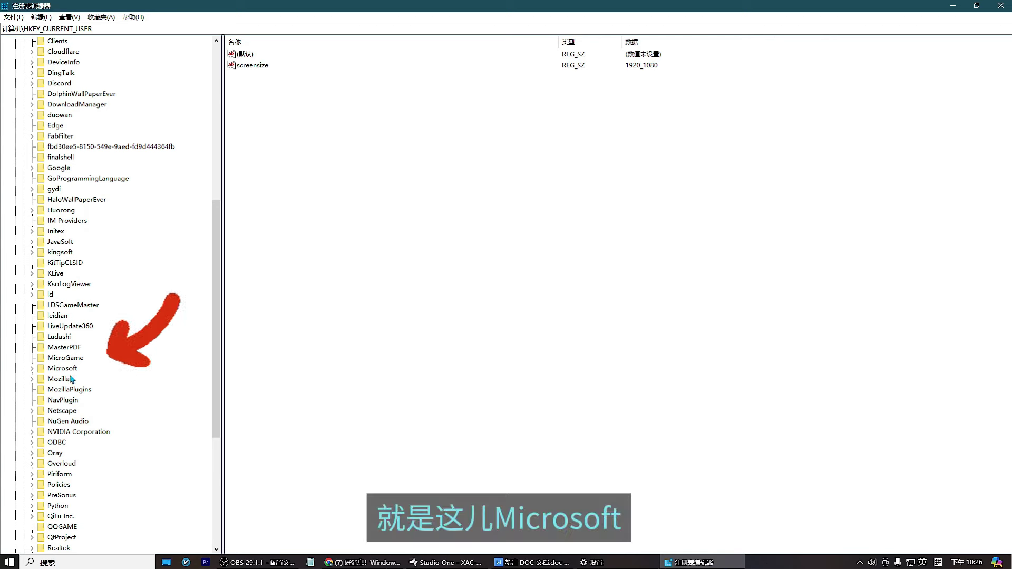
click(59, 369)
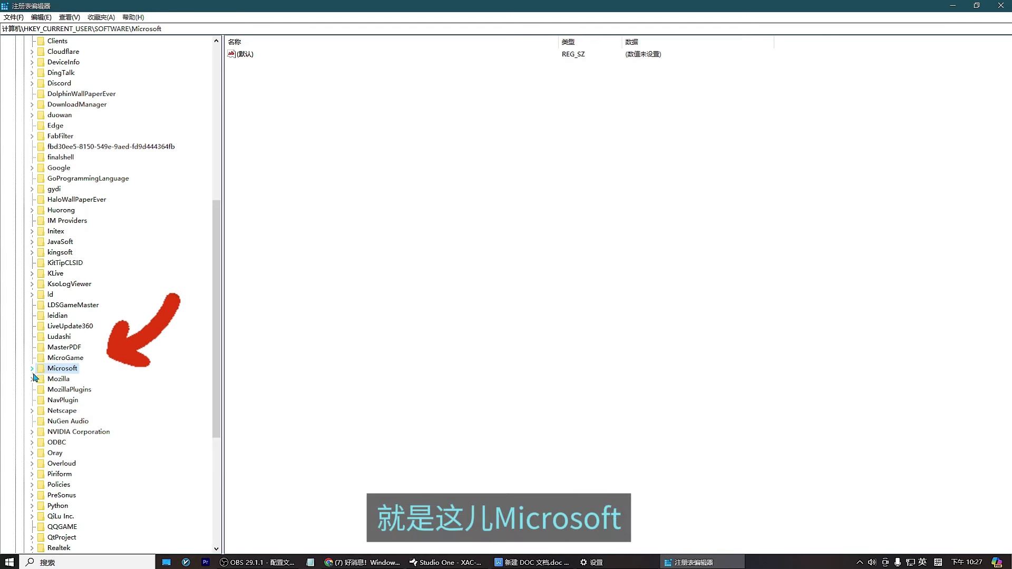
click(32, 369)
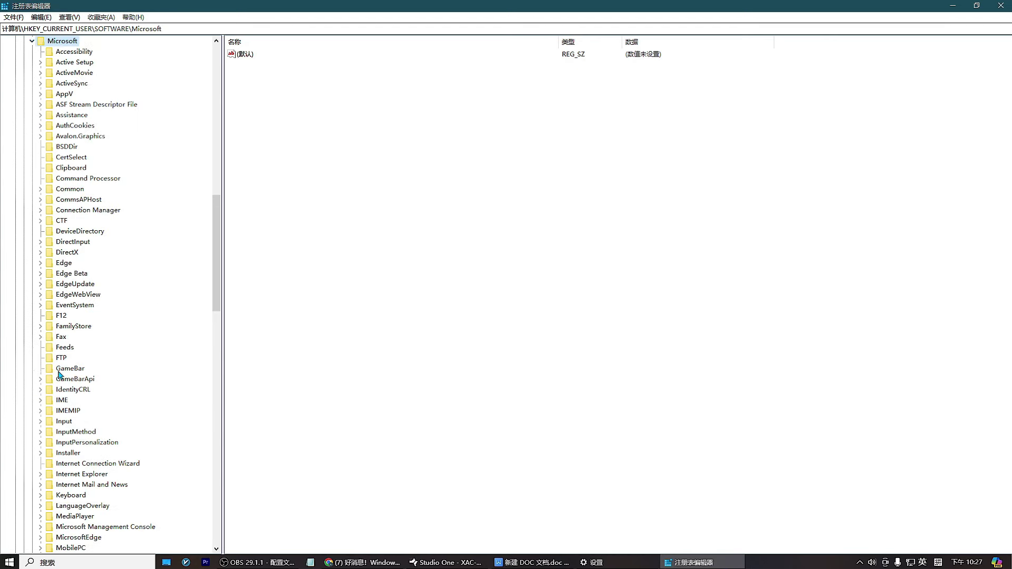
Step: Expand Windows\Shell\Copilot under the Microsoft key and select the BingChat key
scroll(62, 191, up, 4)
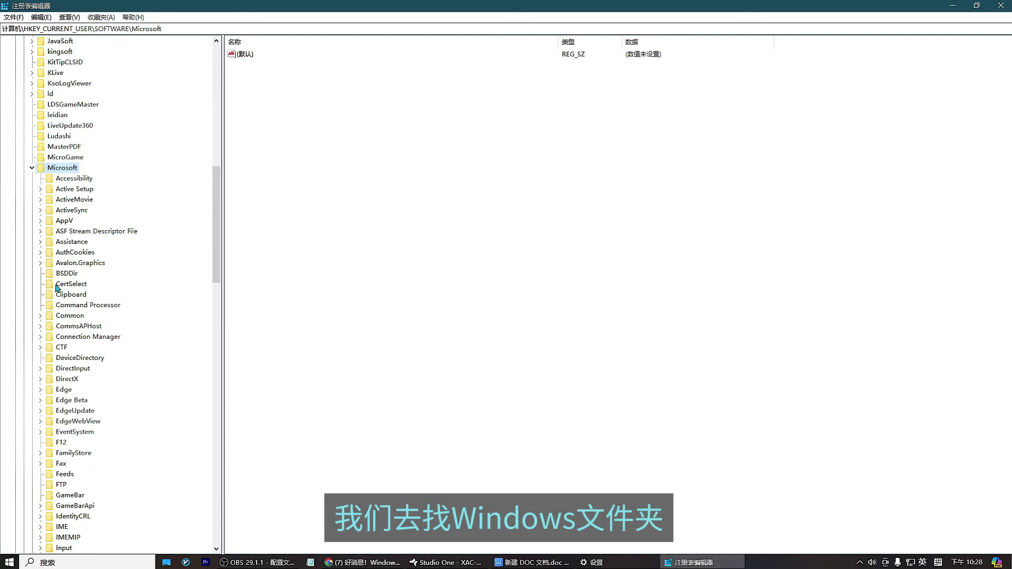
scroll(56, 288, down, 20)
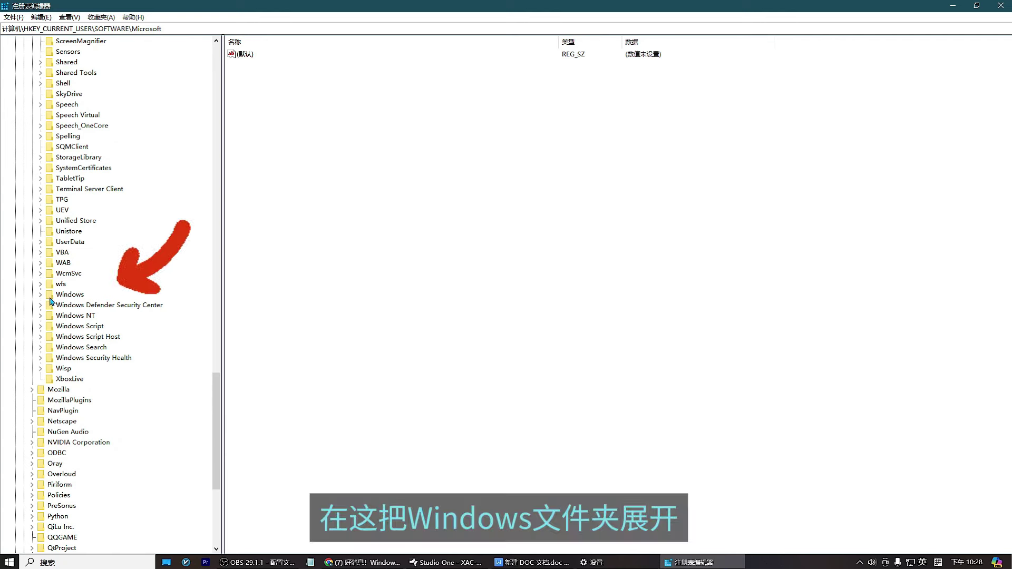
click(58, 298)
click(40, 294)
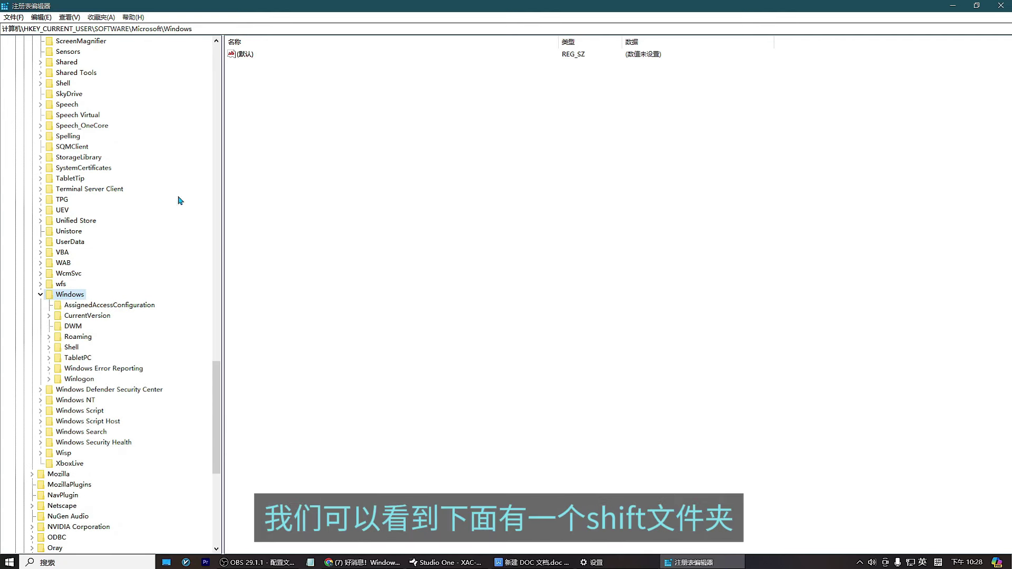
click(49, 347)
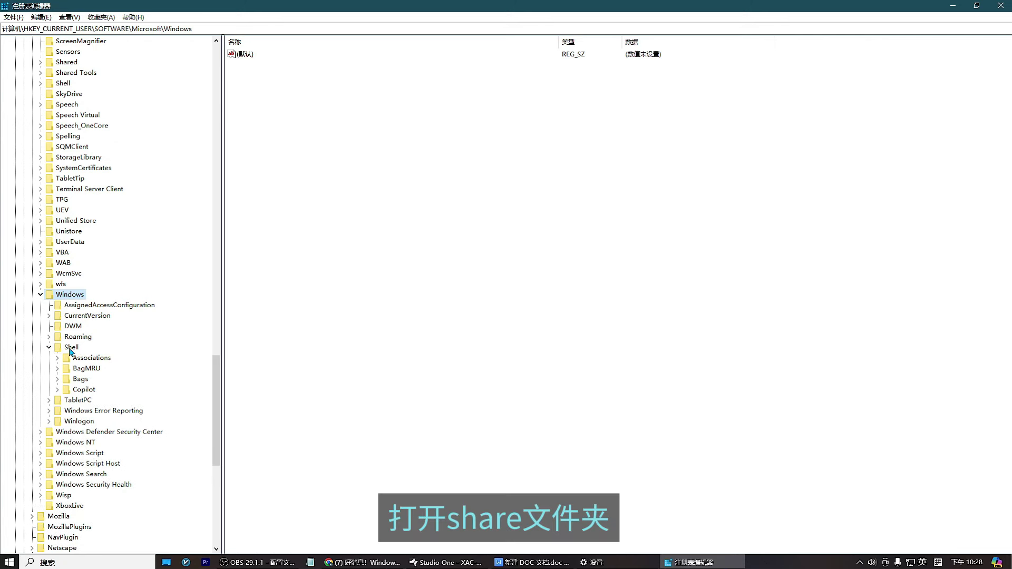
click(58, 390)
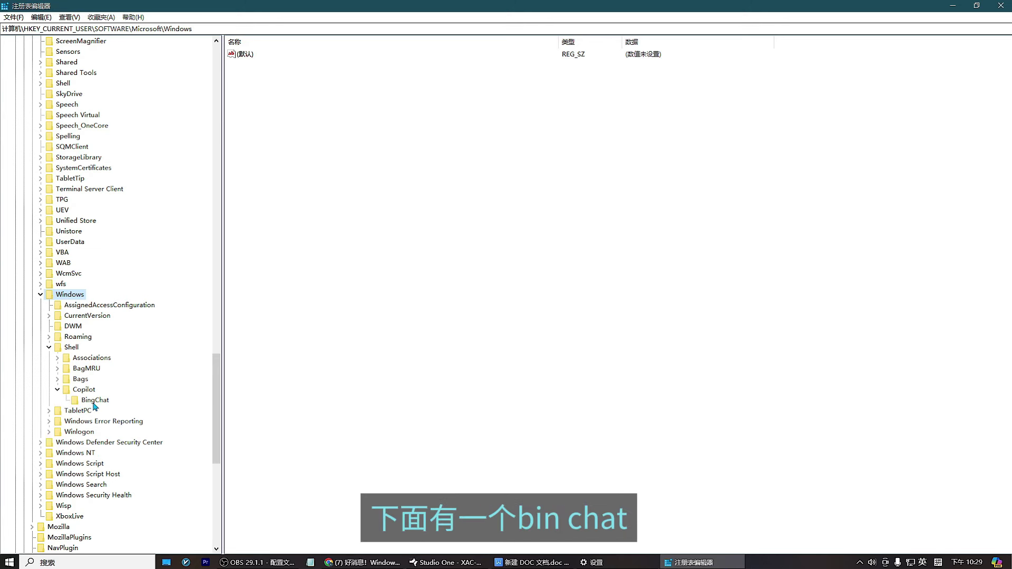
click(95, 401)
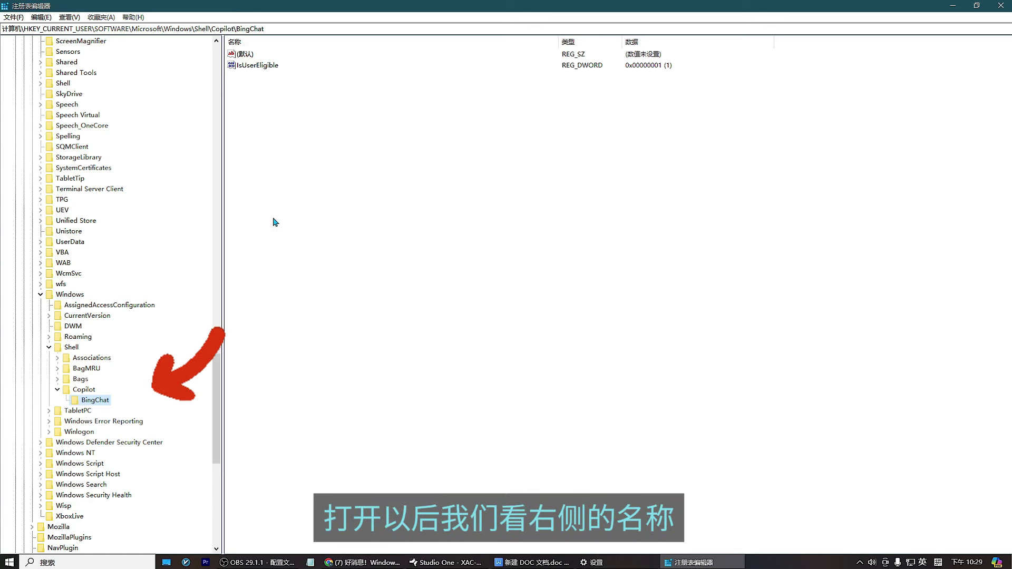
Step: Set the IsUserEligible DWORD value data to 0 and close the Registry Editor
double_click(262, 68)
click(238, 274)
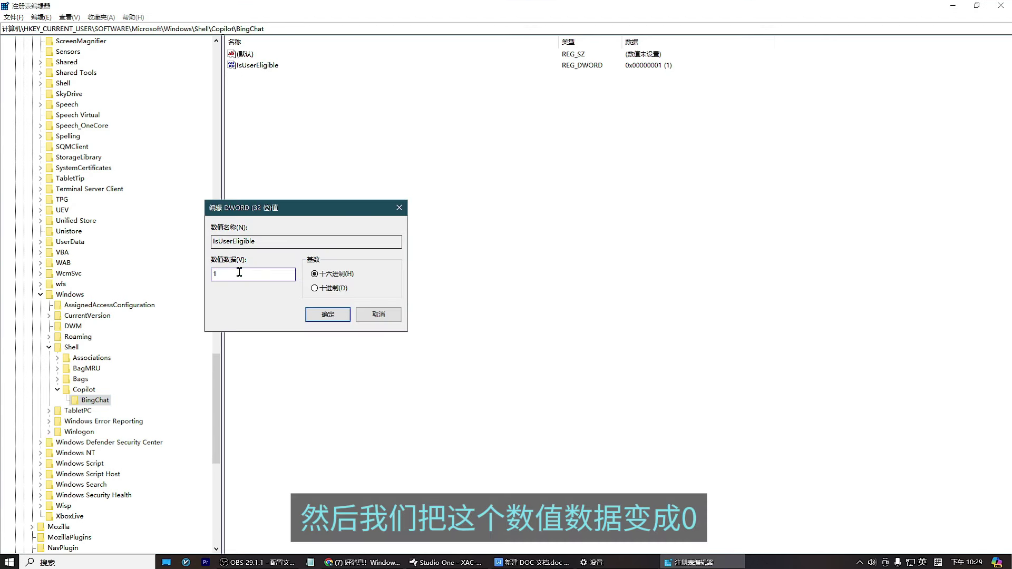
double_click(247, 275)
text(0)
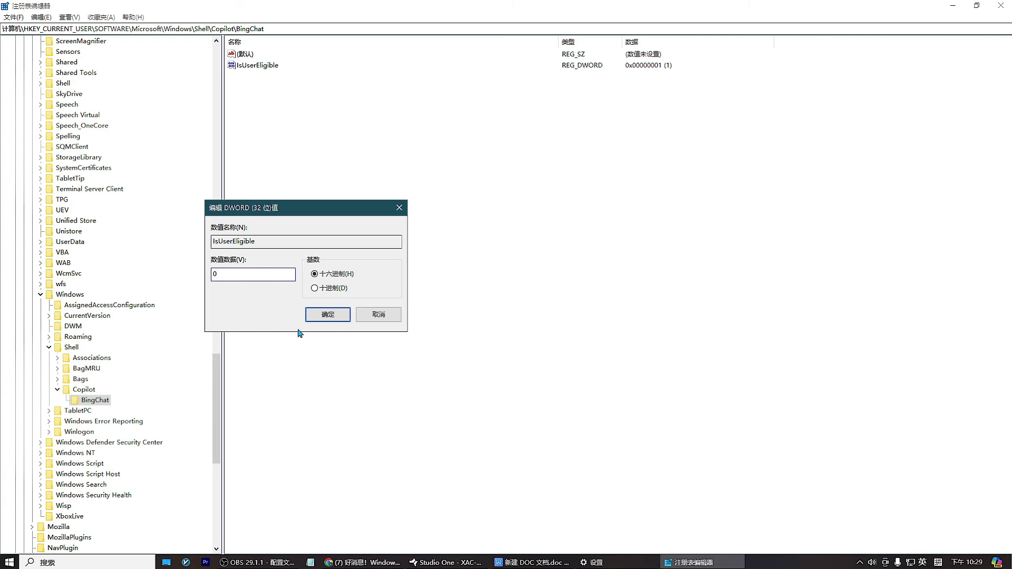
click(327, 315)
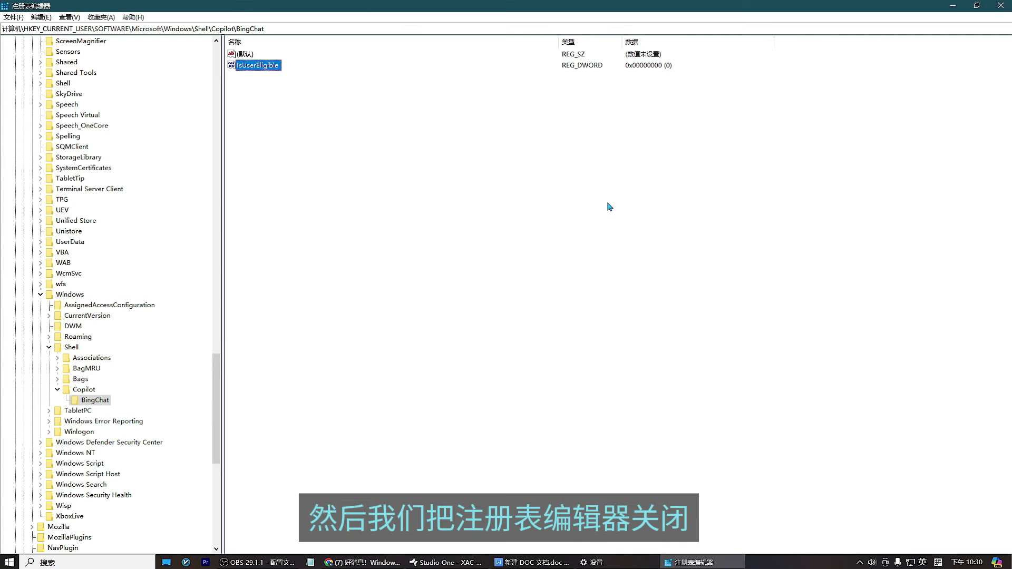
click(1000, 5)
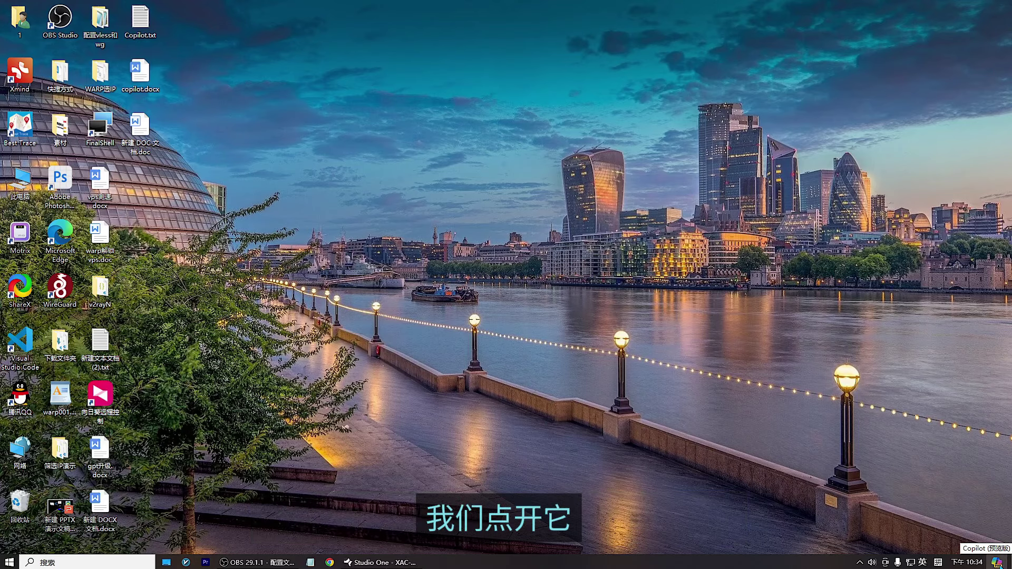
Step: Open the Copilot preview pane and refresh it
click(996, 563)
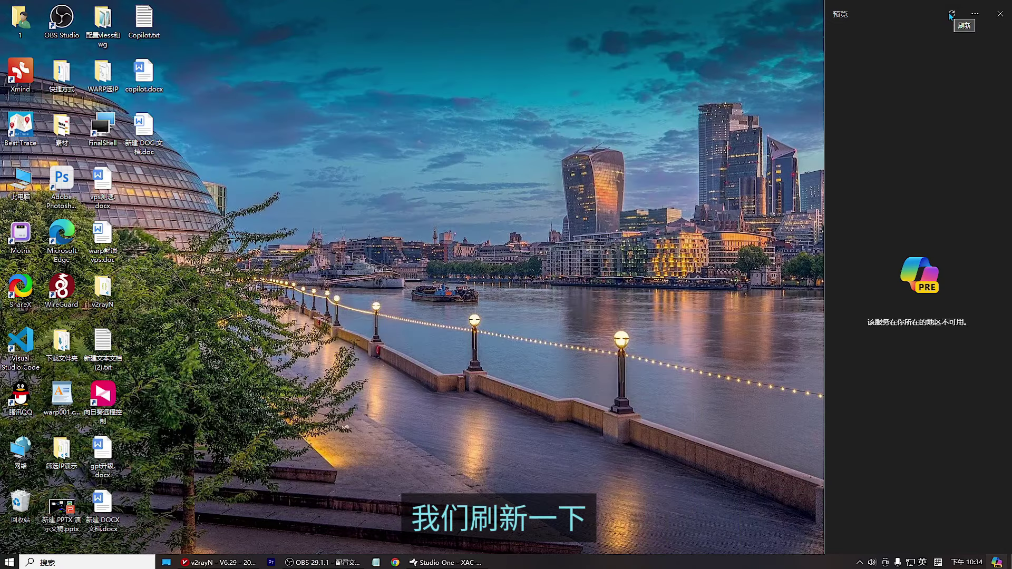
click(952, 14)
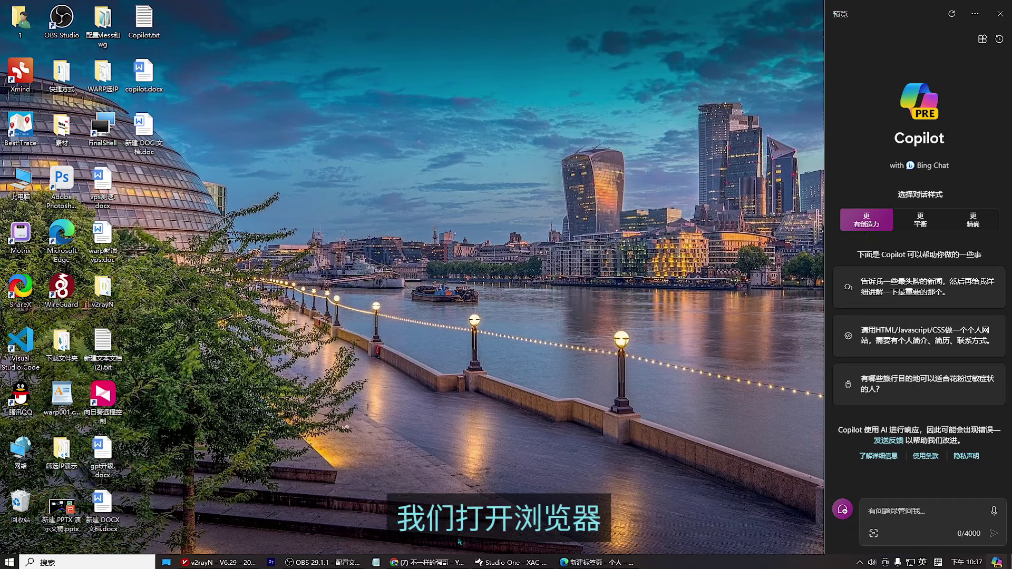
Step: Switch to Chrome to view the YouTube channel page beside Copilot, and close the Copilot pane
click(427, 562)
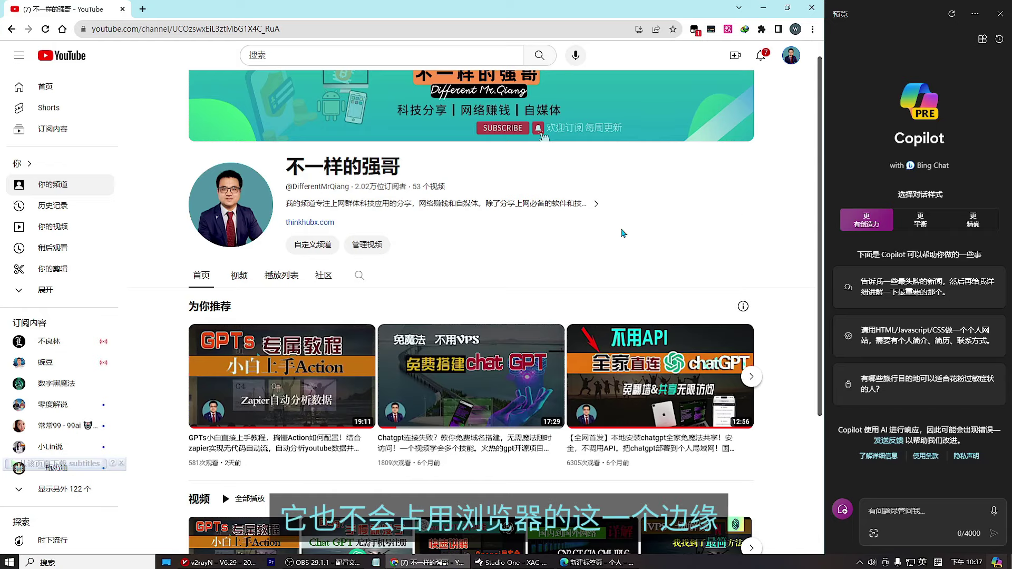
scroll(624, 233, down, 4)
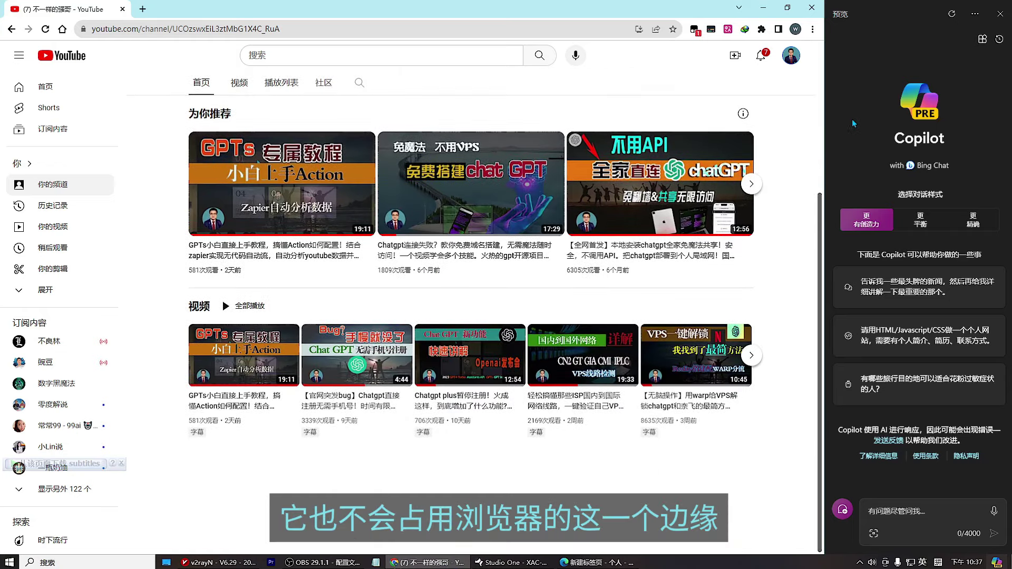
click(1000, 15)
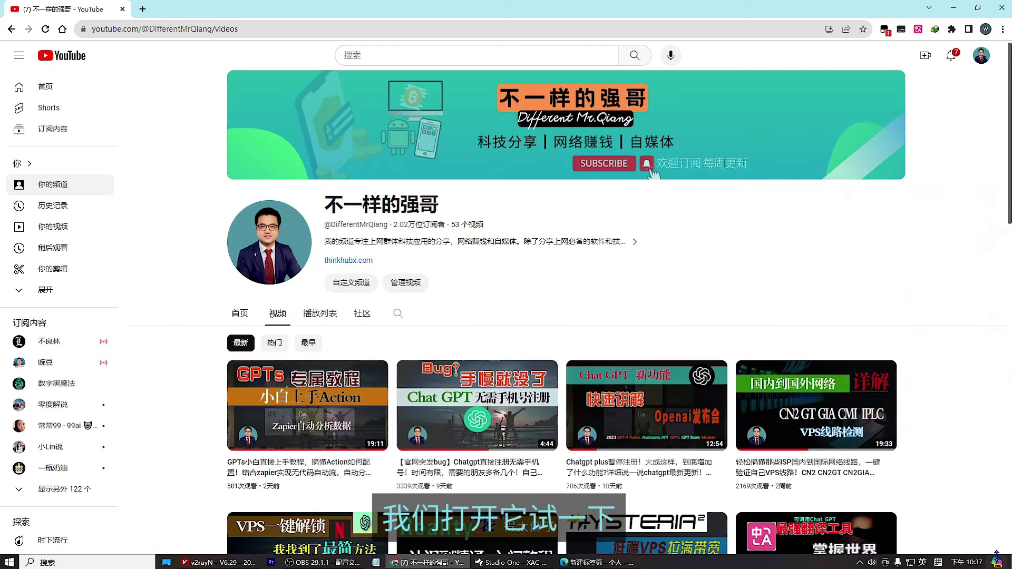
Step: Reopen Copilot and send the image prompt 请生成一个在雪地里玩雪人的中国女孩
click(997, 563)
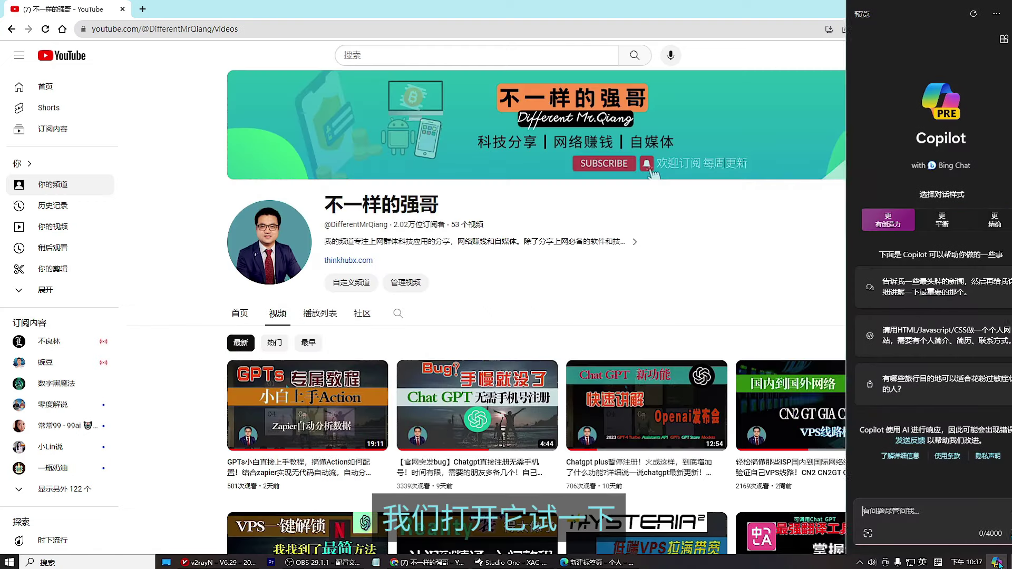
click(906, 518)
text(请生成一个在雪地里玩雪人的中国女孩)
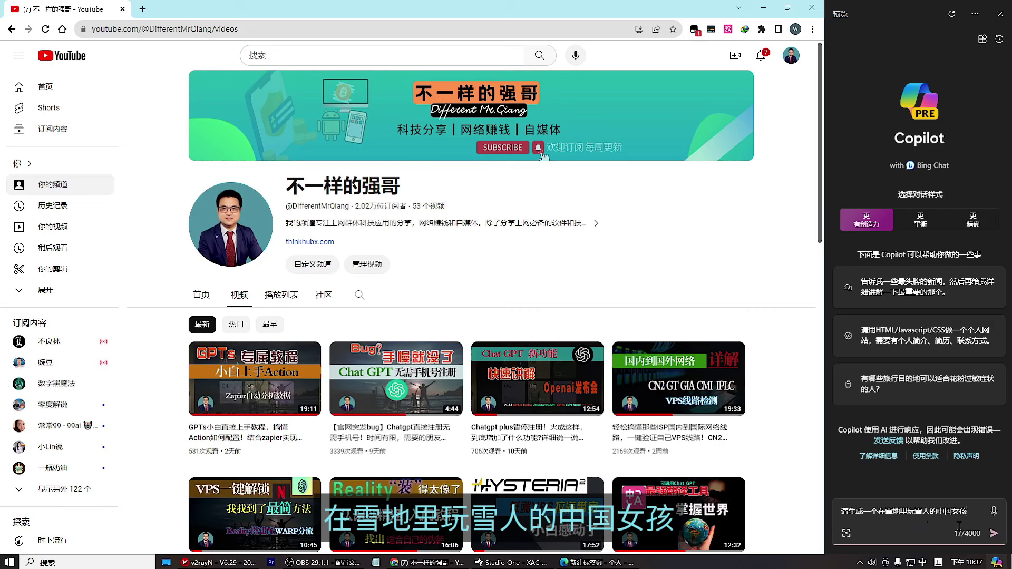
click(993, 534)
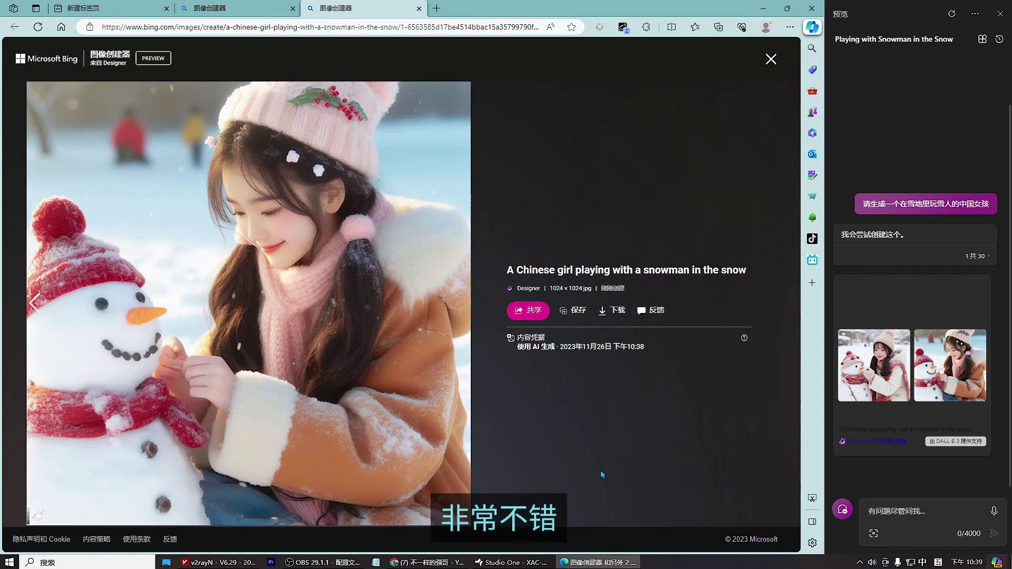
Step: Send Copilot the follow-up prompt 女孩拿着一本书 and open the generated image in full size
click(939, 518)
text(vv)
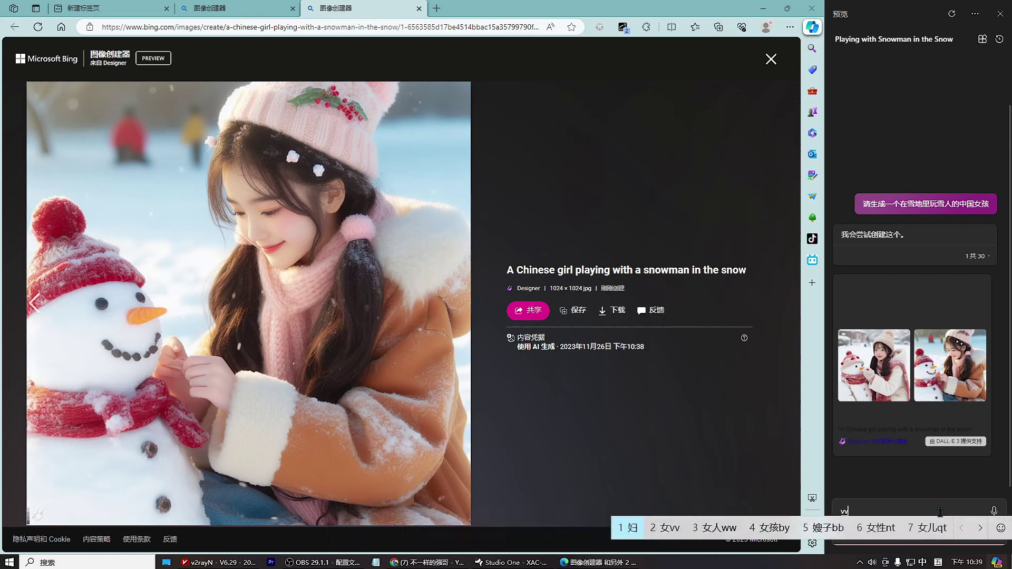
text(byw)
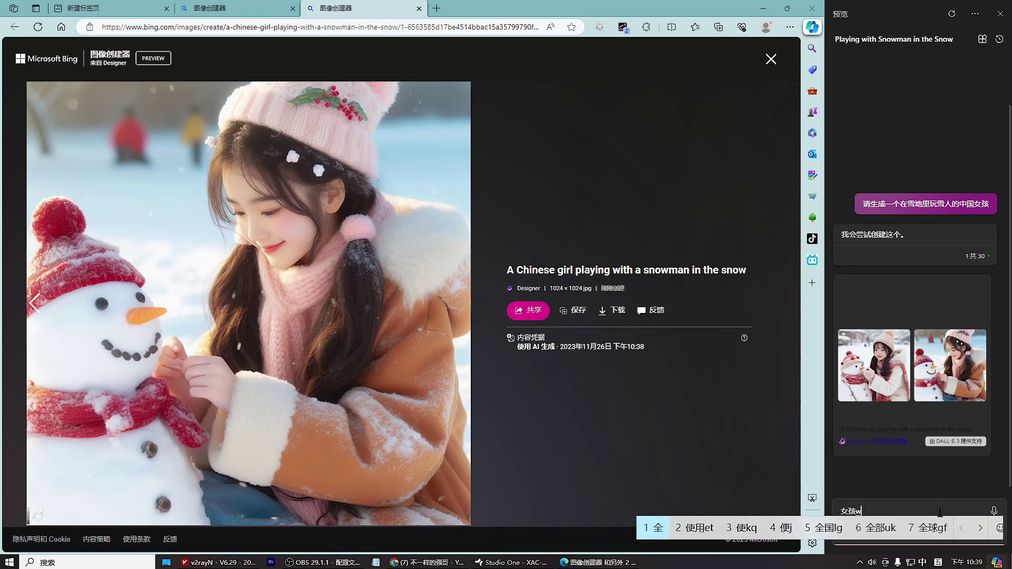
text(gudggsgnnh)
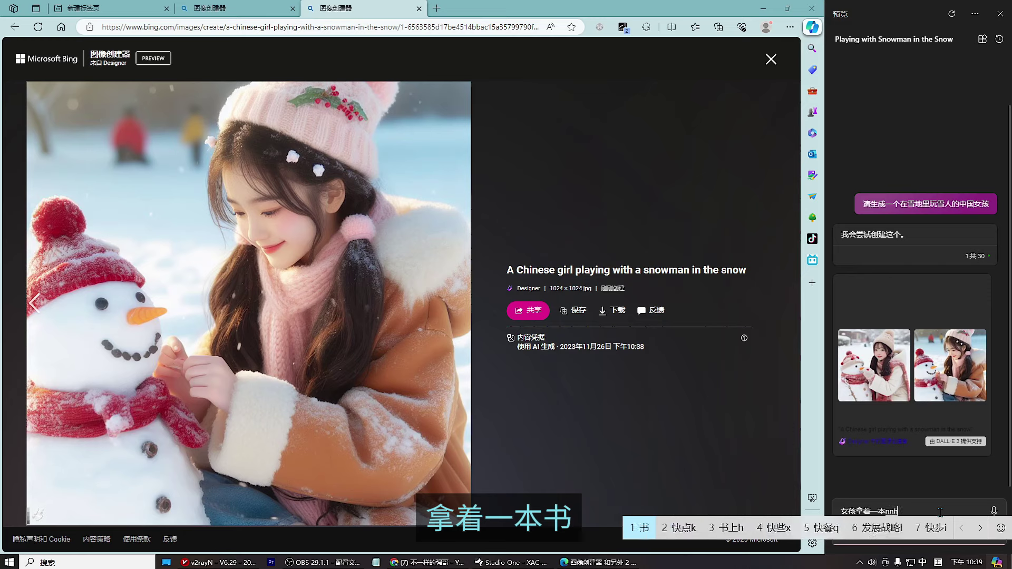
key(space)
key(Return)
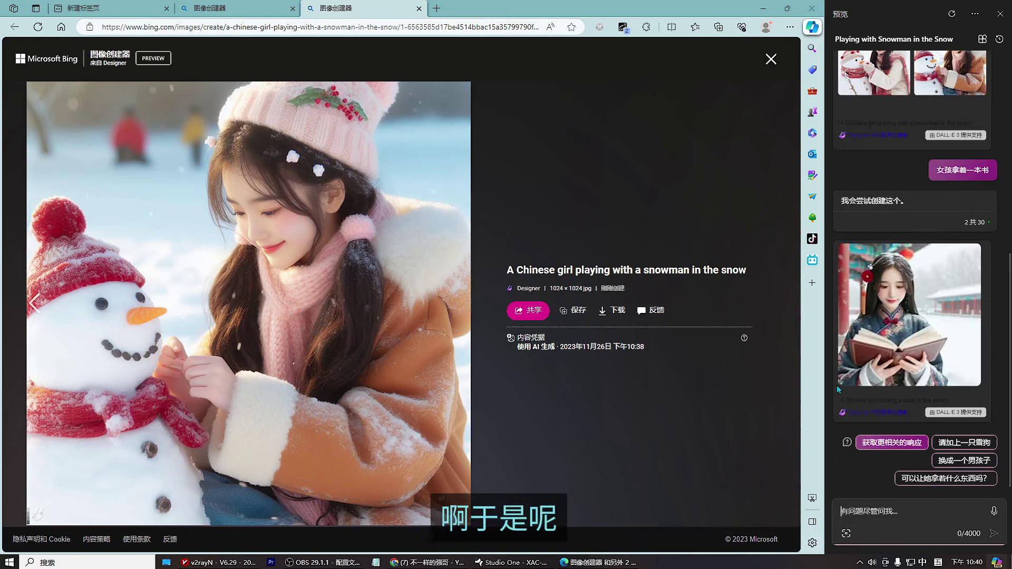
click(940, 347)
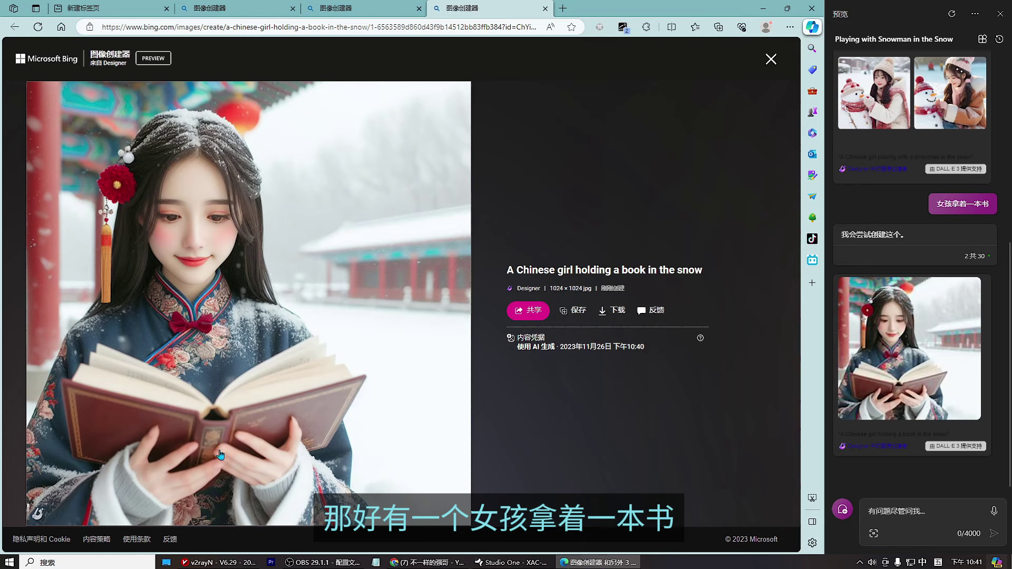
Step: Ask Copilot 微软的copilot有哪些功能？为什么这么热门？ and read its answer
click(902, 527)
text(微软的copilot有哪些功能？为什么这么热门？)
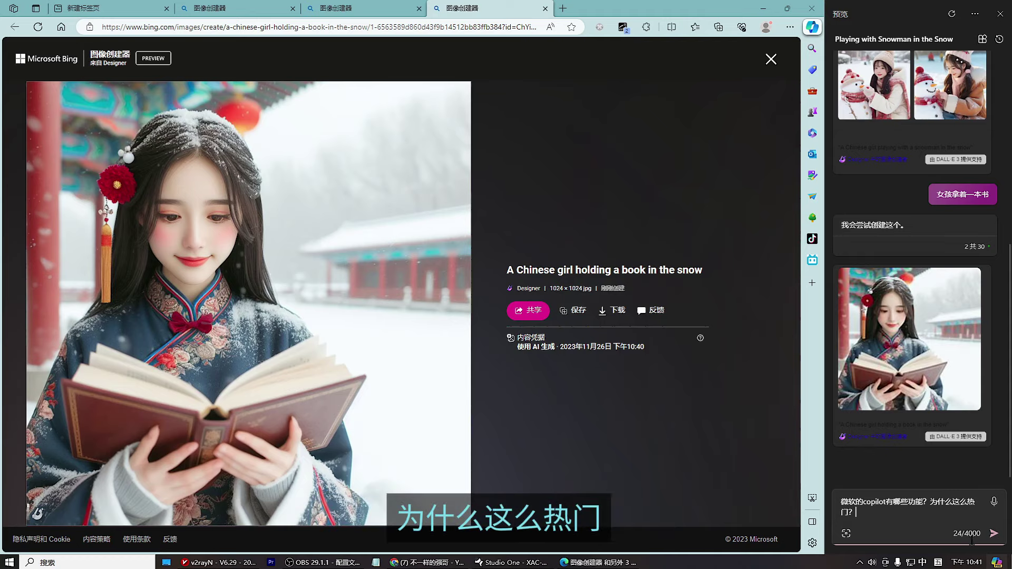
click(994, 533)
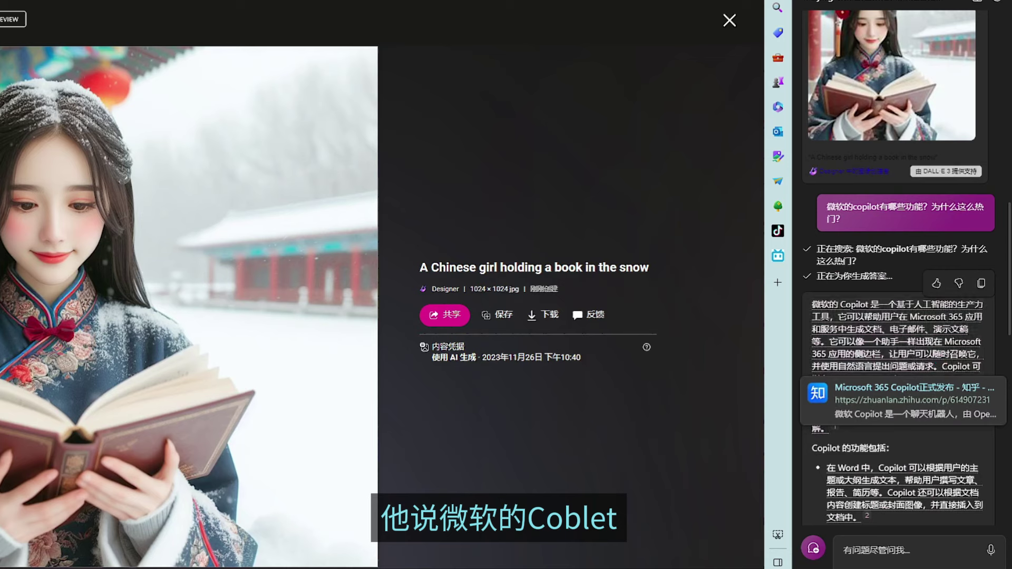
mouse_move(861, 352)
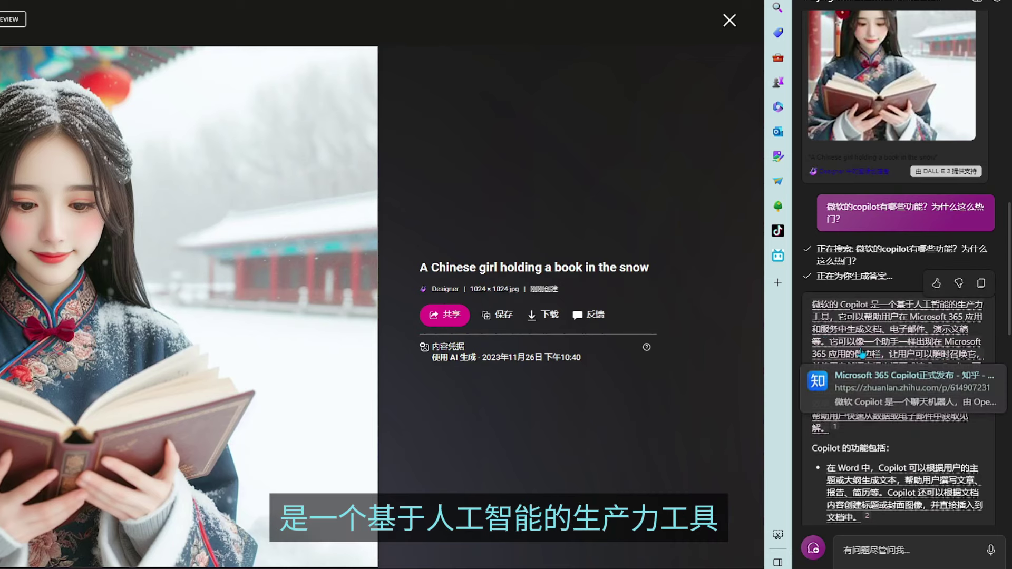